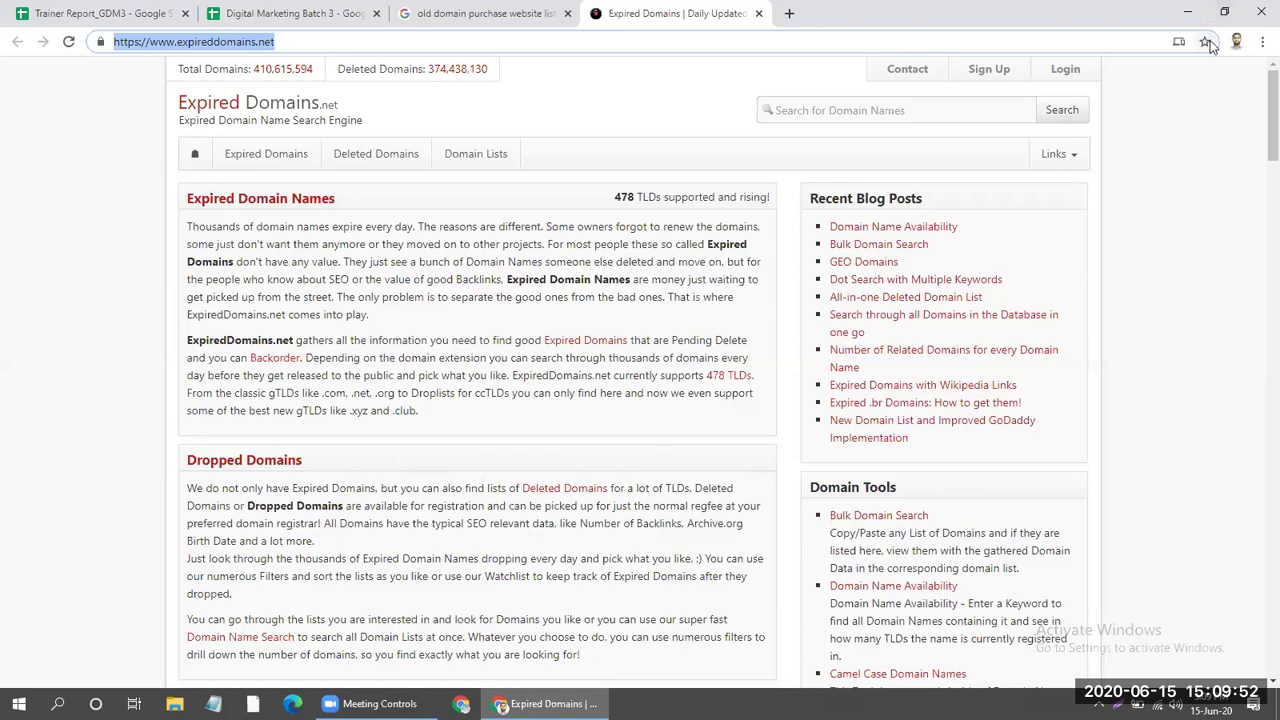
Bookmark the ExpiredDomains.net home page into the Class bookmarks folder.
click(1205, 41)
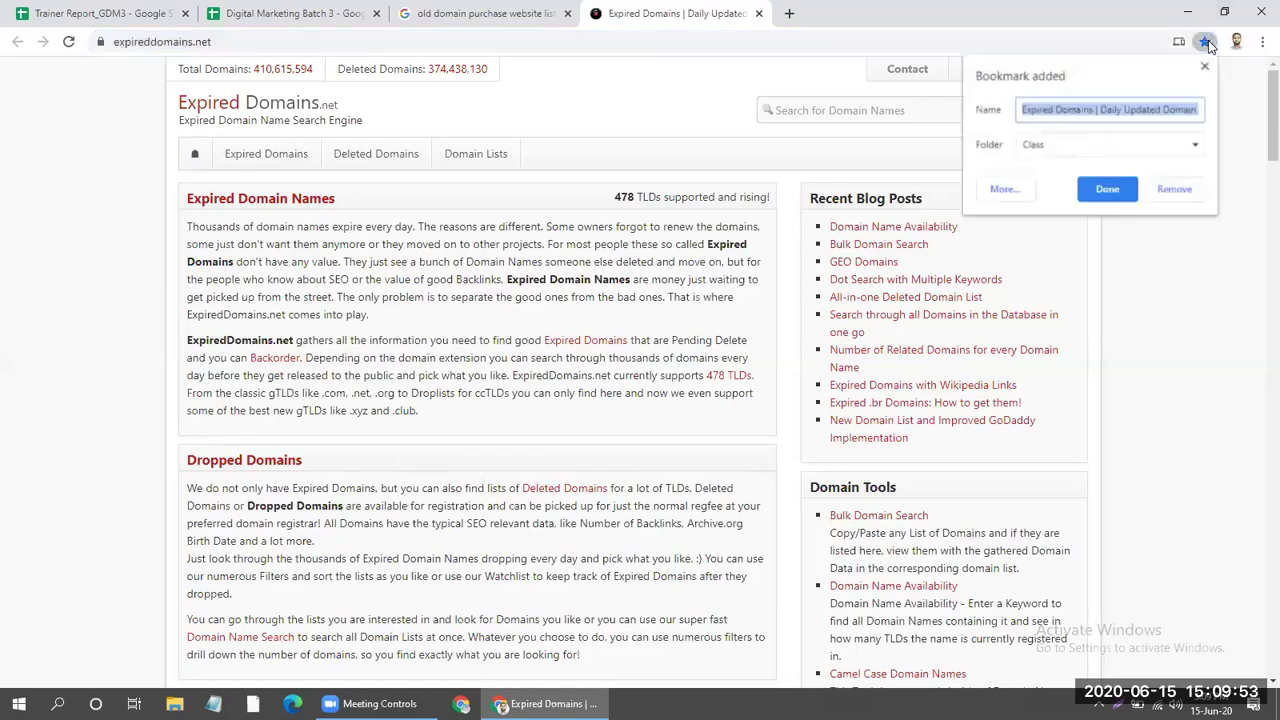
click(1089, 147)
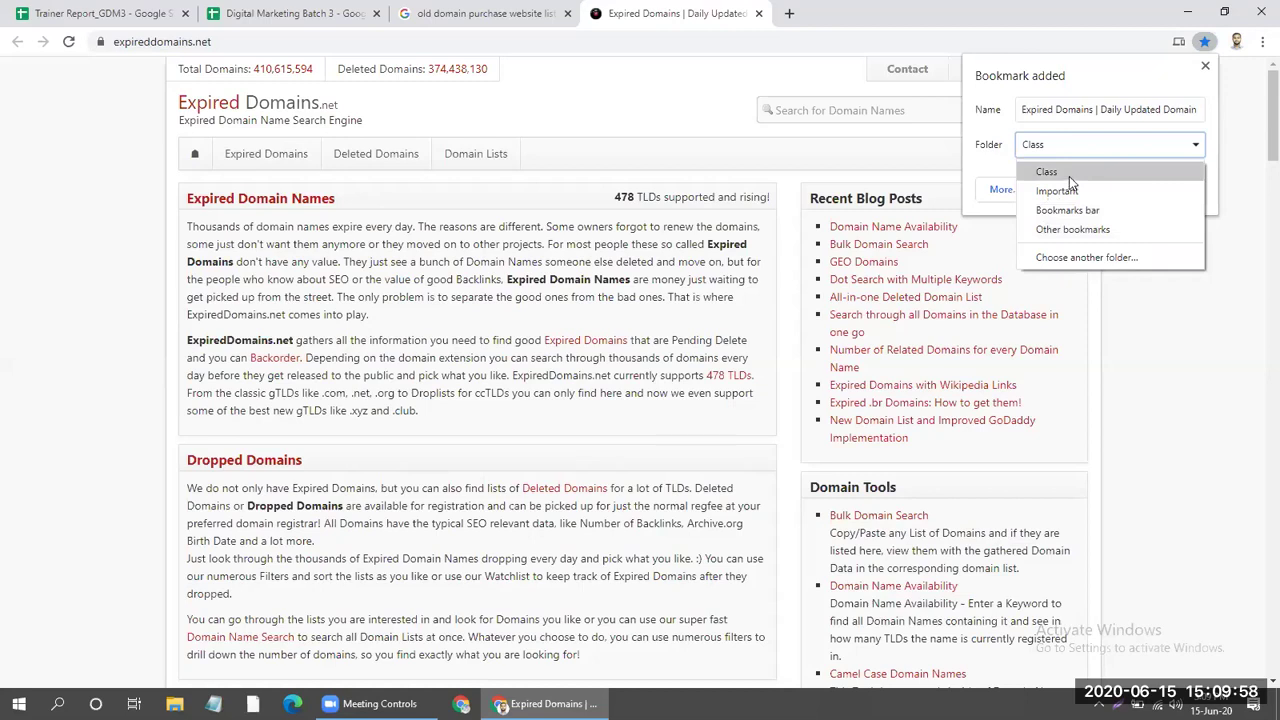
click(1069, 176)
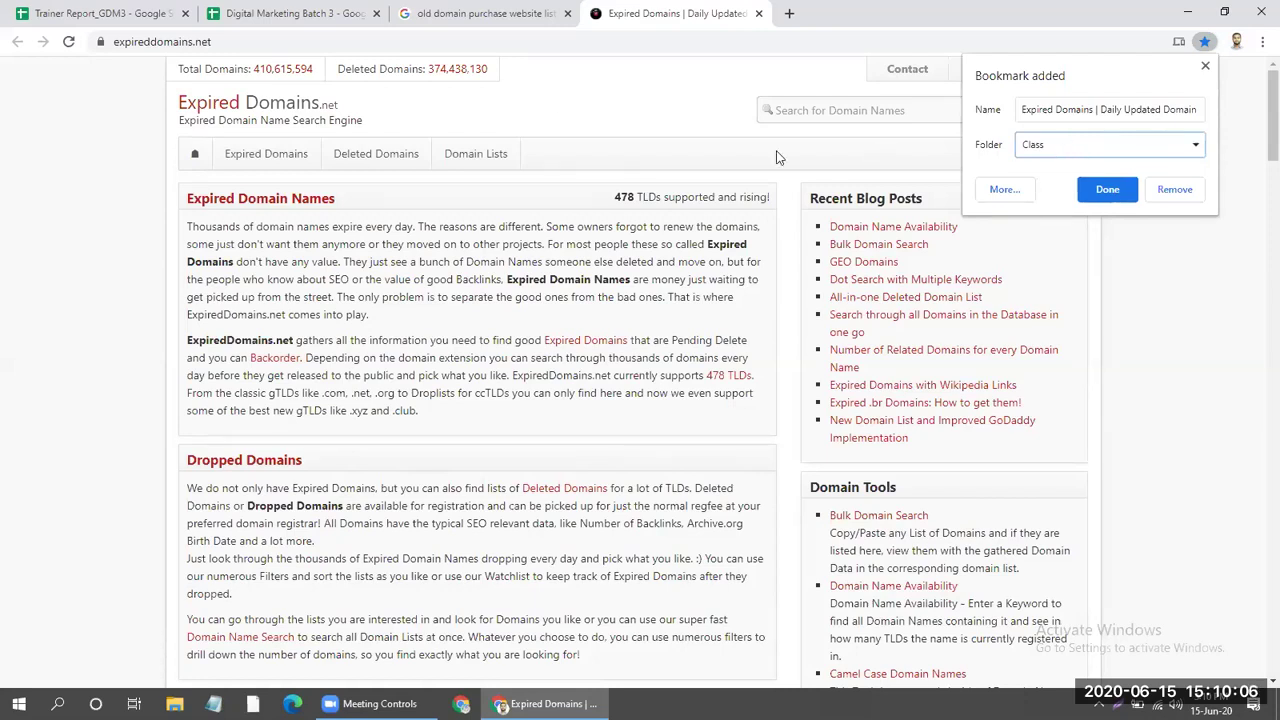
click(1102, 190)
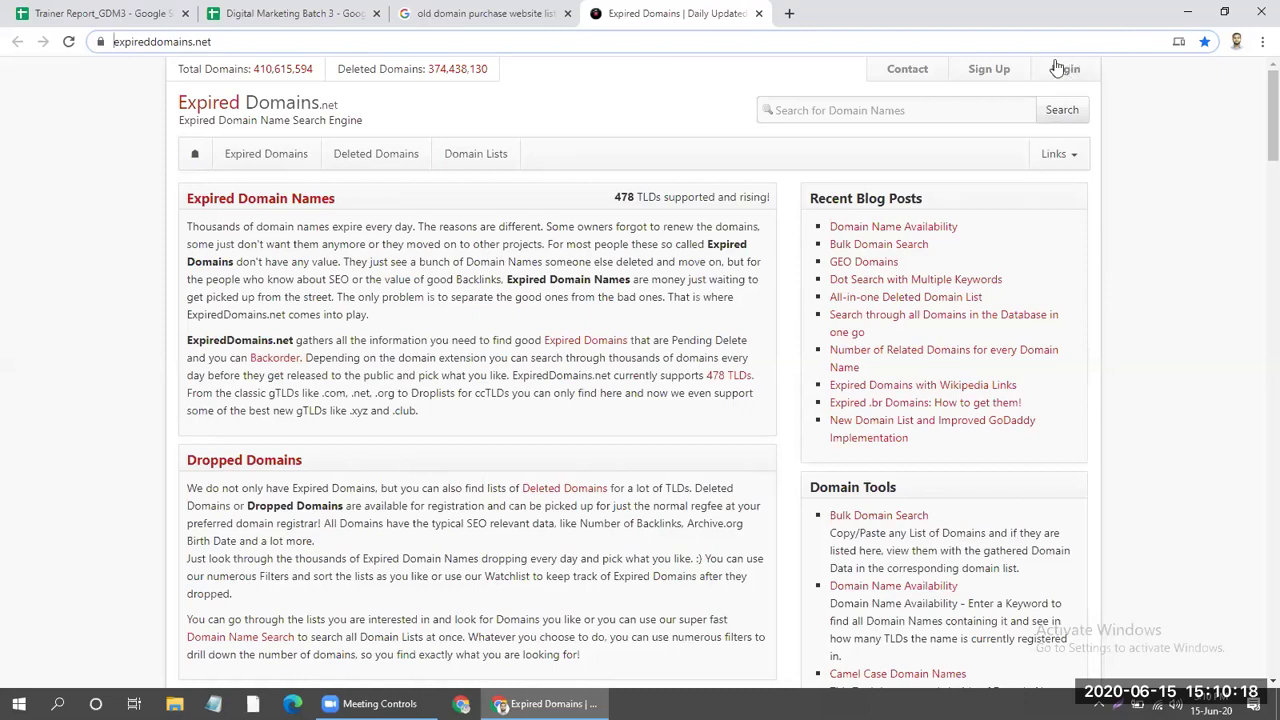
scroll(574, 414, down, 3)
scroll(619, 398, up, 3)
Open the free account sign-up form and step through its fields.
click(988, 78)
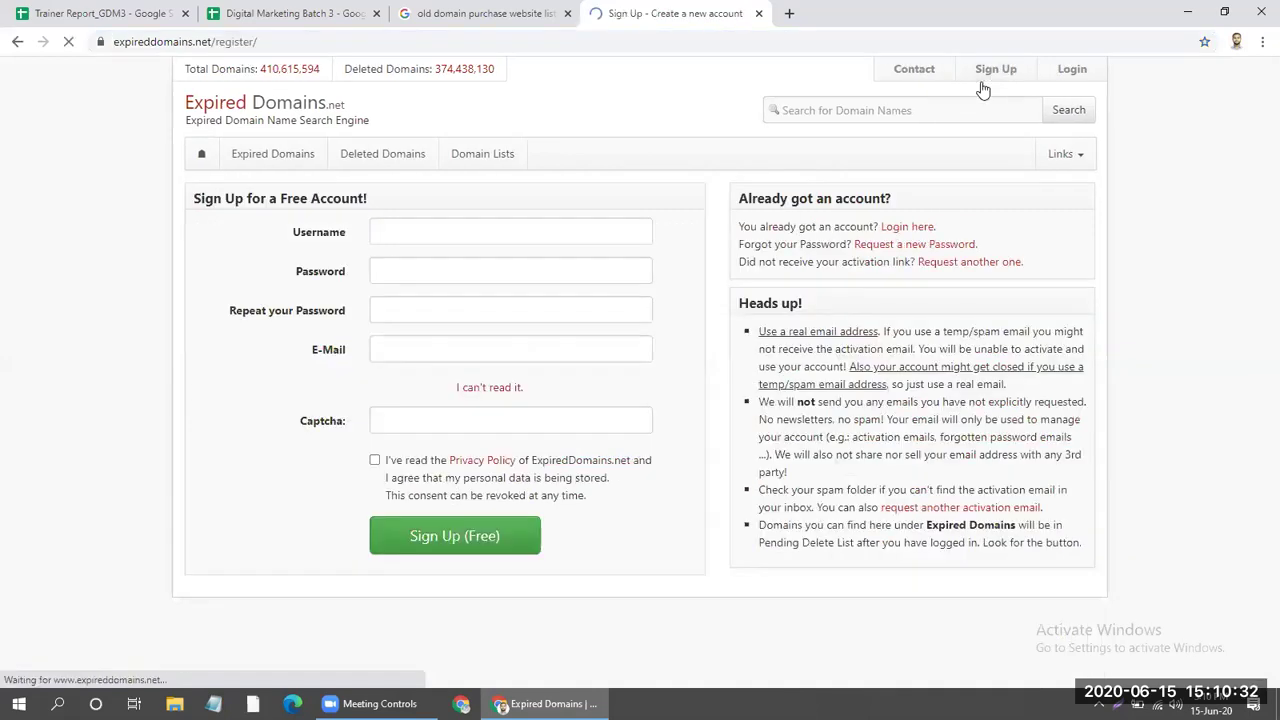
click(442, 271)
click(468, 310)
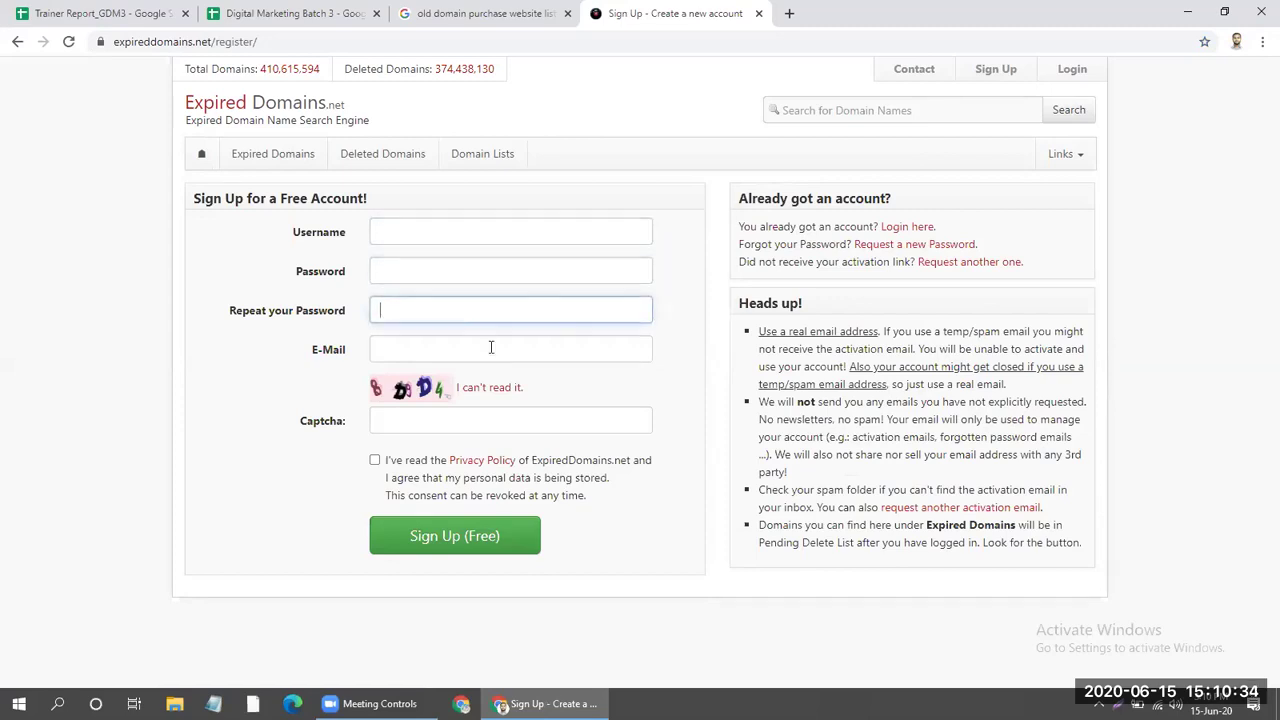
click(491, 349)
click(441, 229)
click(484, 310)
click(489, 345)
click(686, 228)
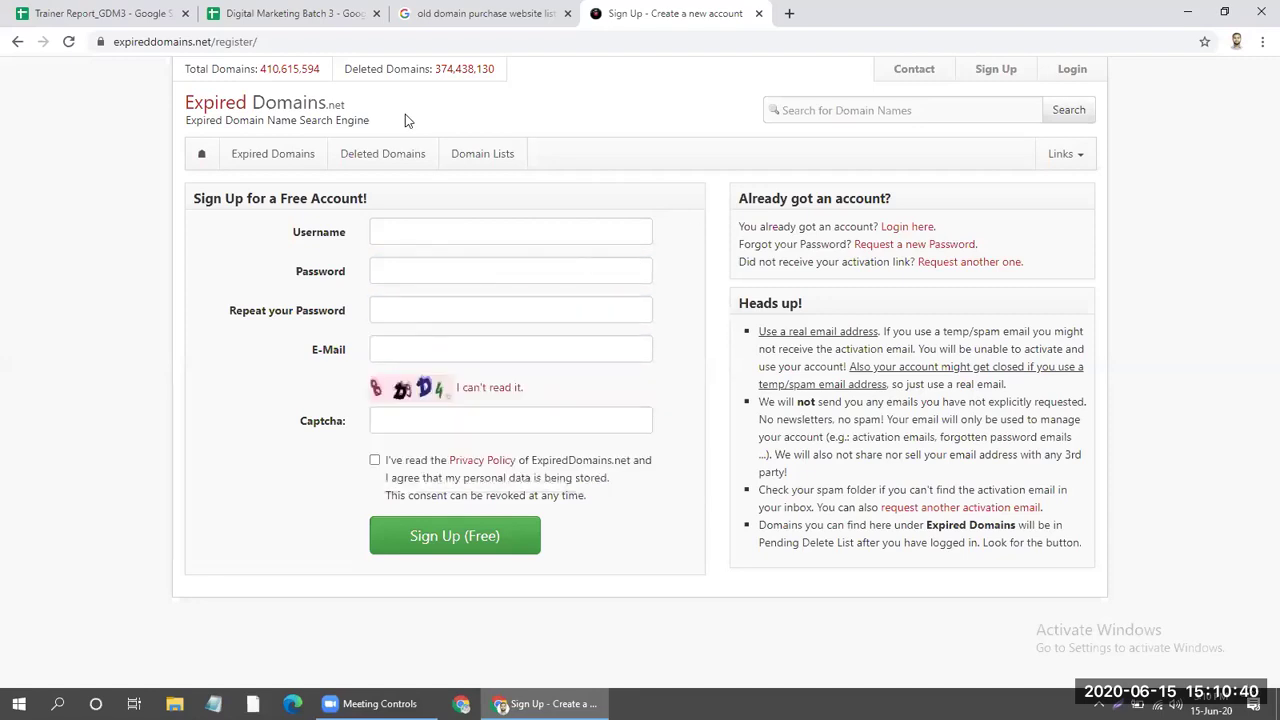
Leave the sign-up form and switch to the member Login page's username field.
click(505, 240)
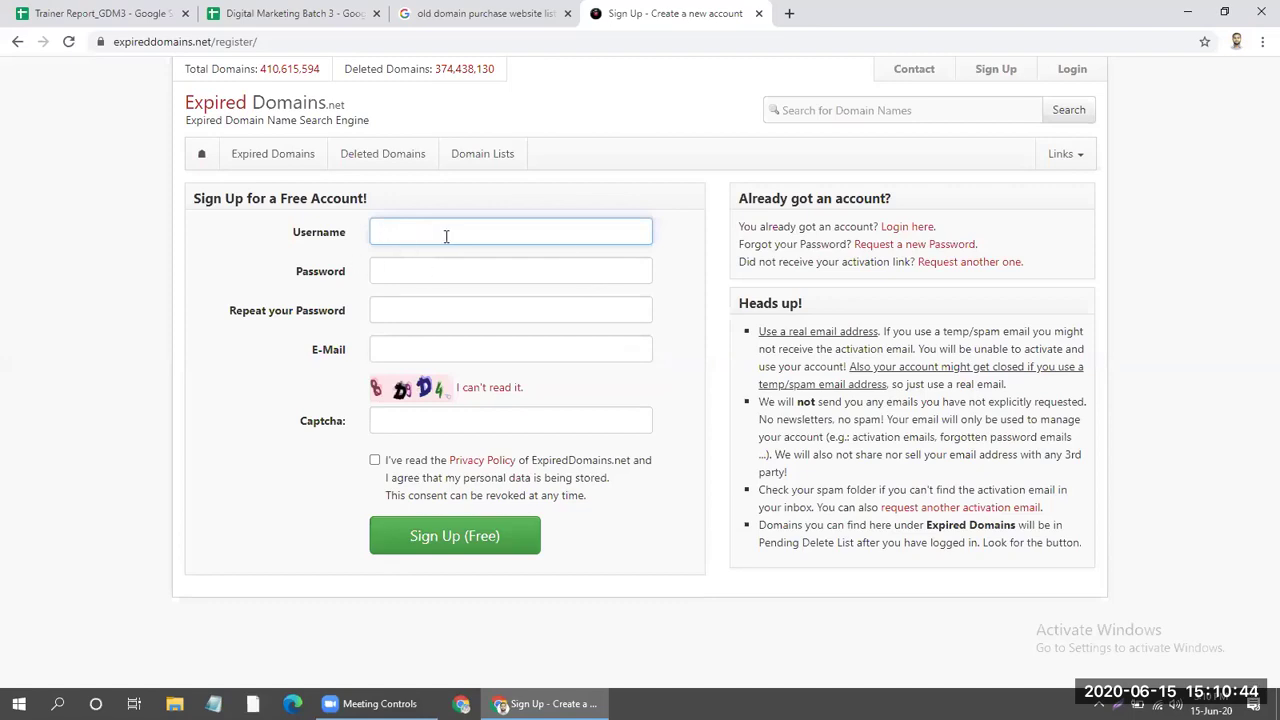
click(686, 313)
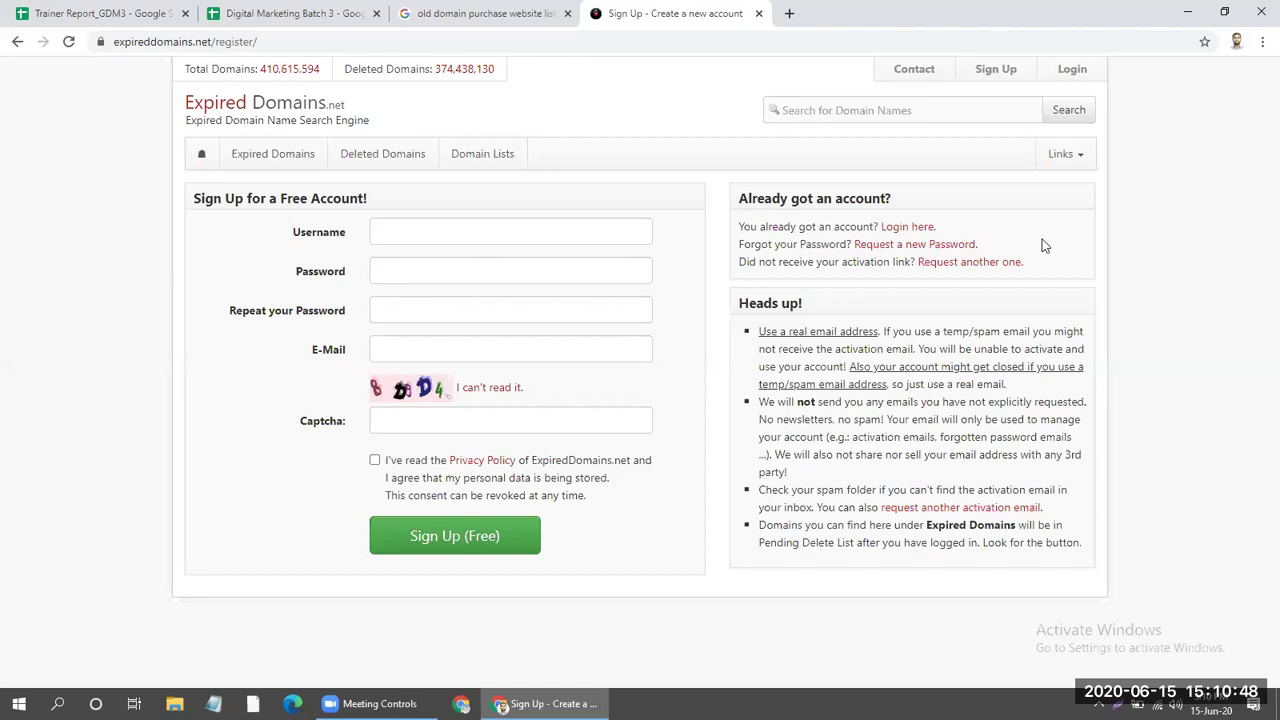
click(1070, 69)
click(370, 221)
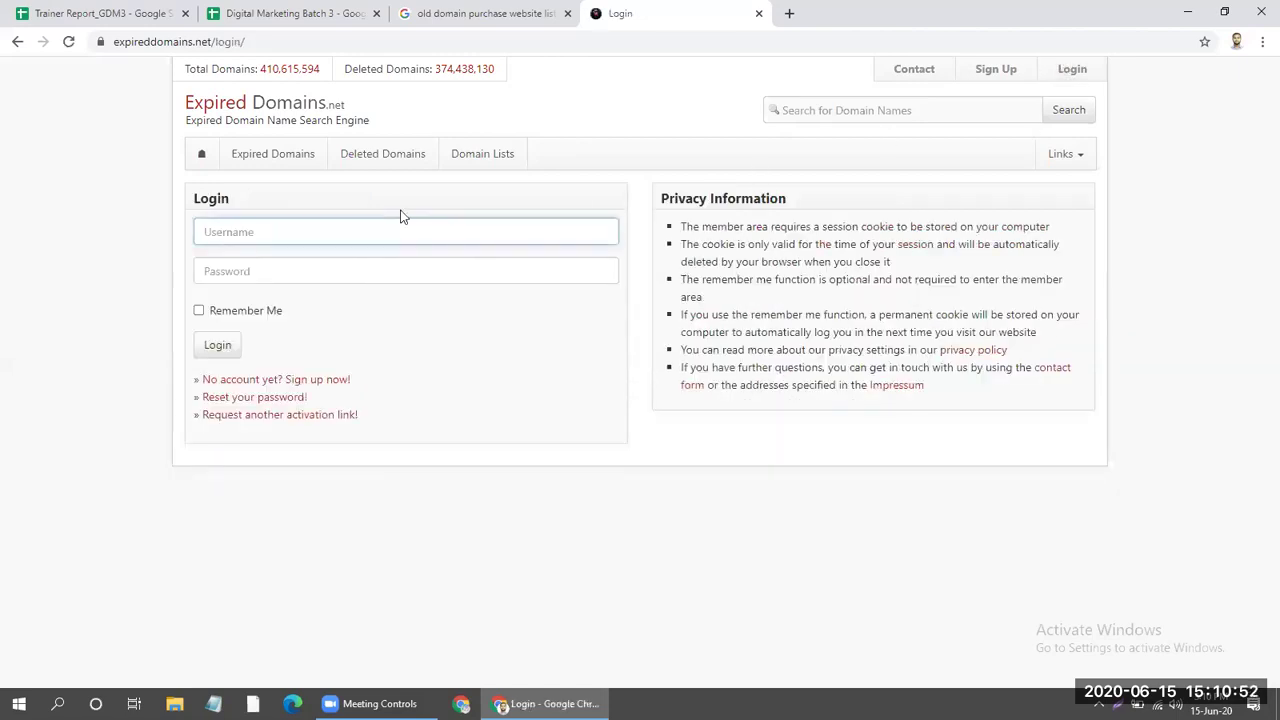
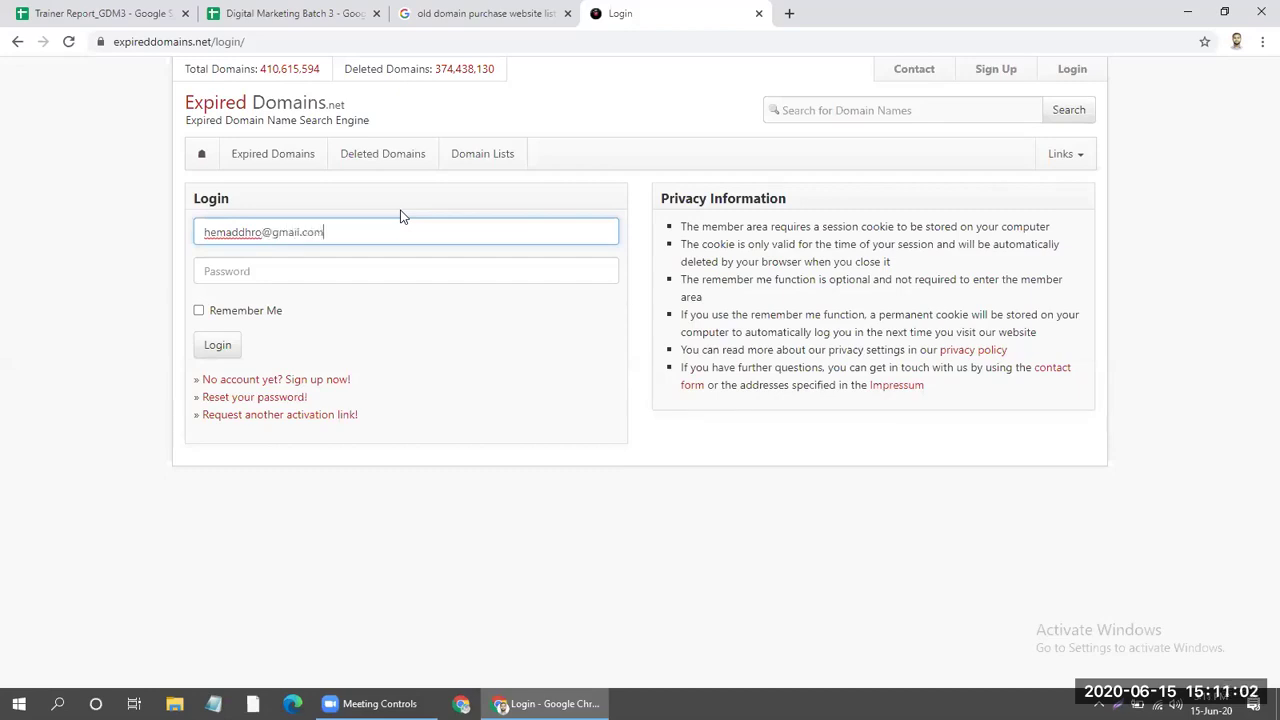
Enter the account e-mail and a password and submit the login.
click(325, 270)
text(*****)
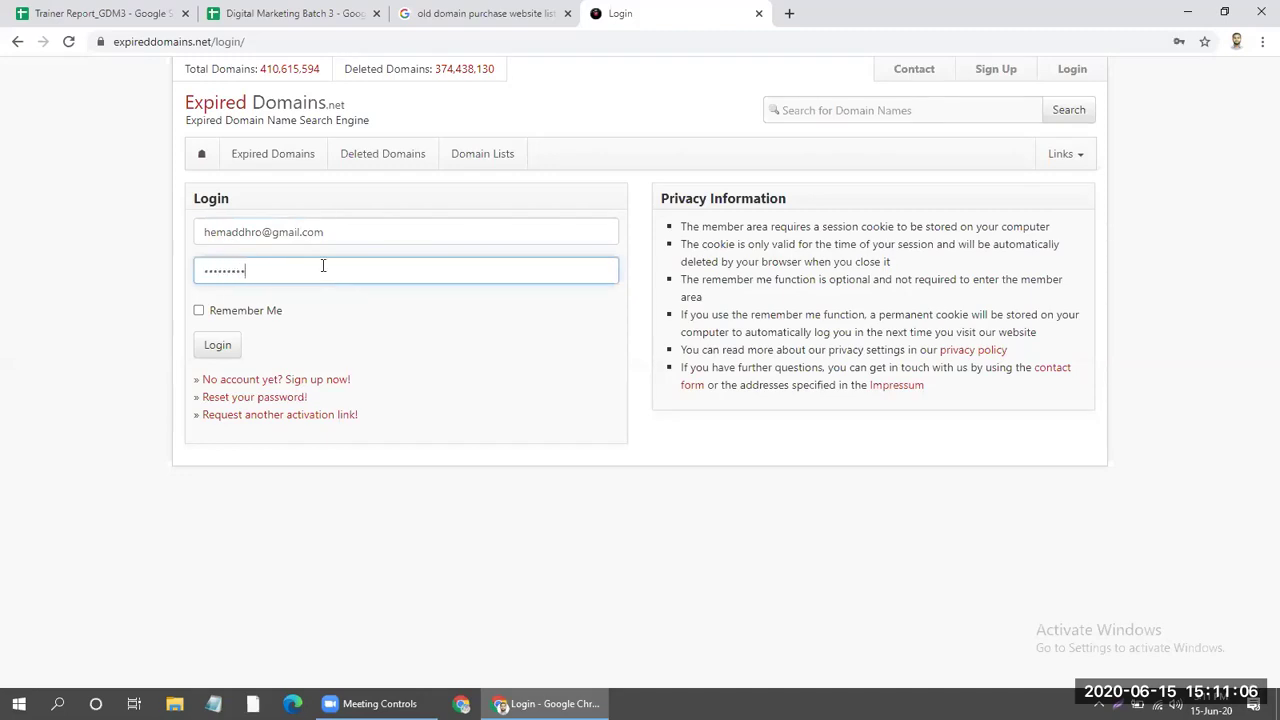
click(216, 345)
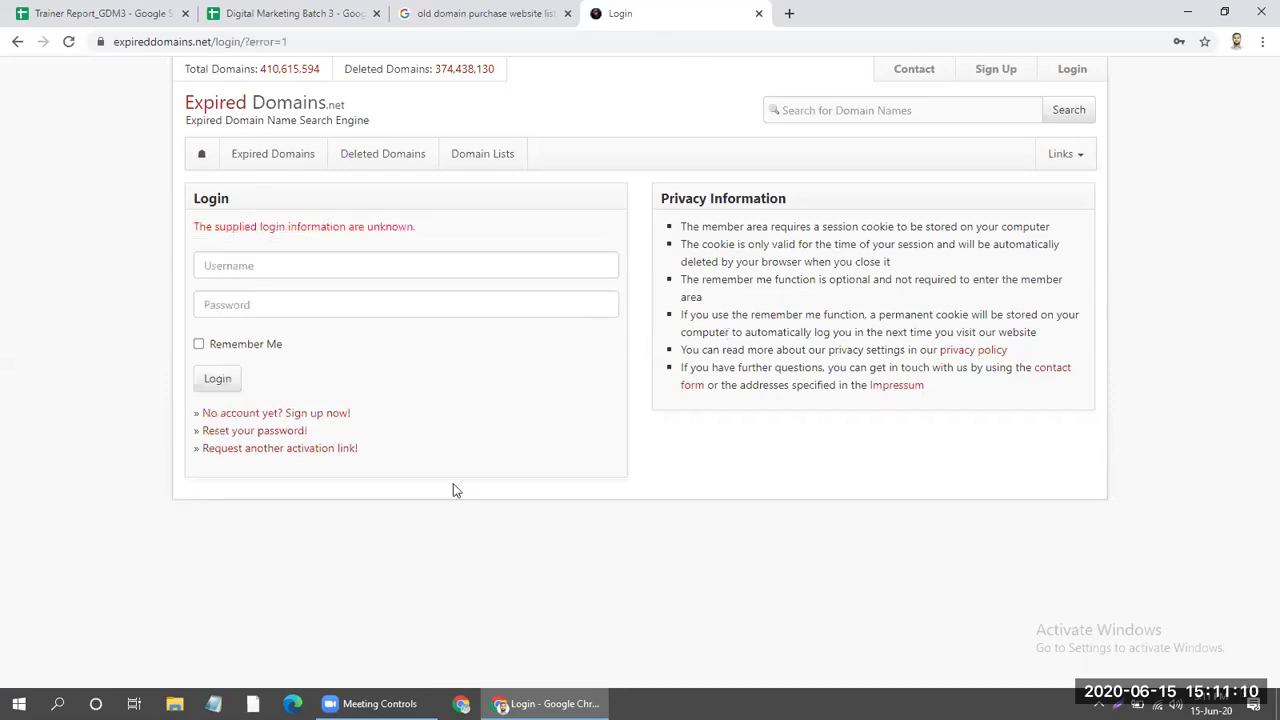
Retry the login with the saved account e-mail and a different password.
click(380, 265)
click(290, 300)
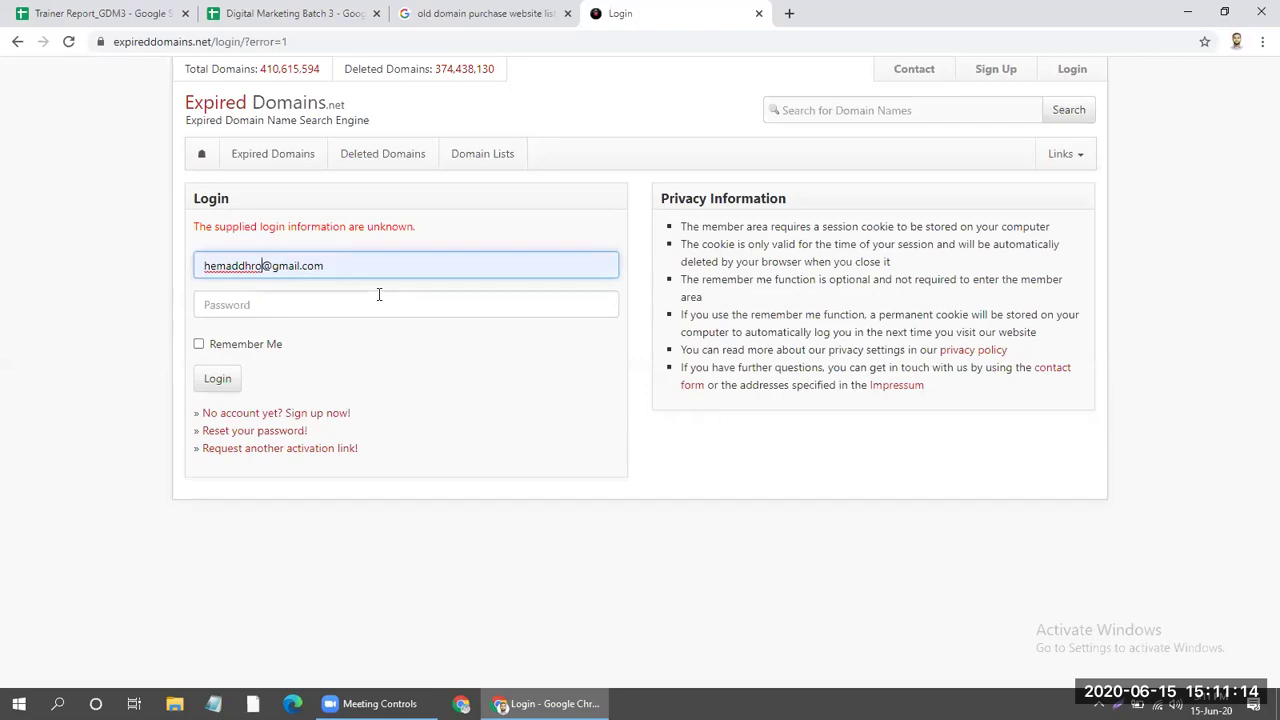
text(01)
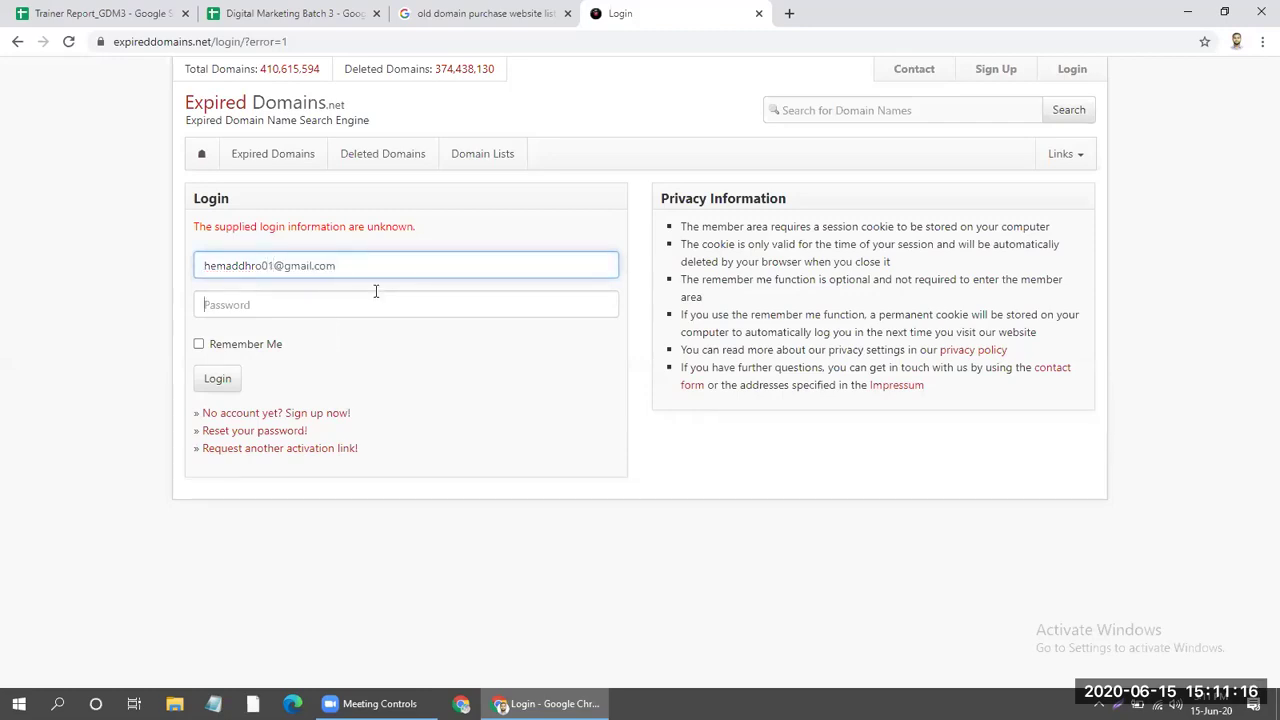
text(•••••••)
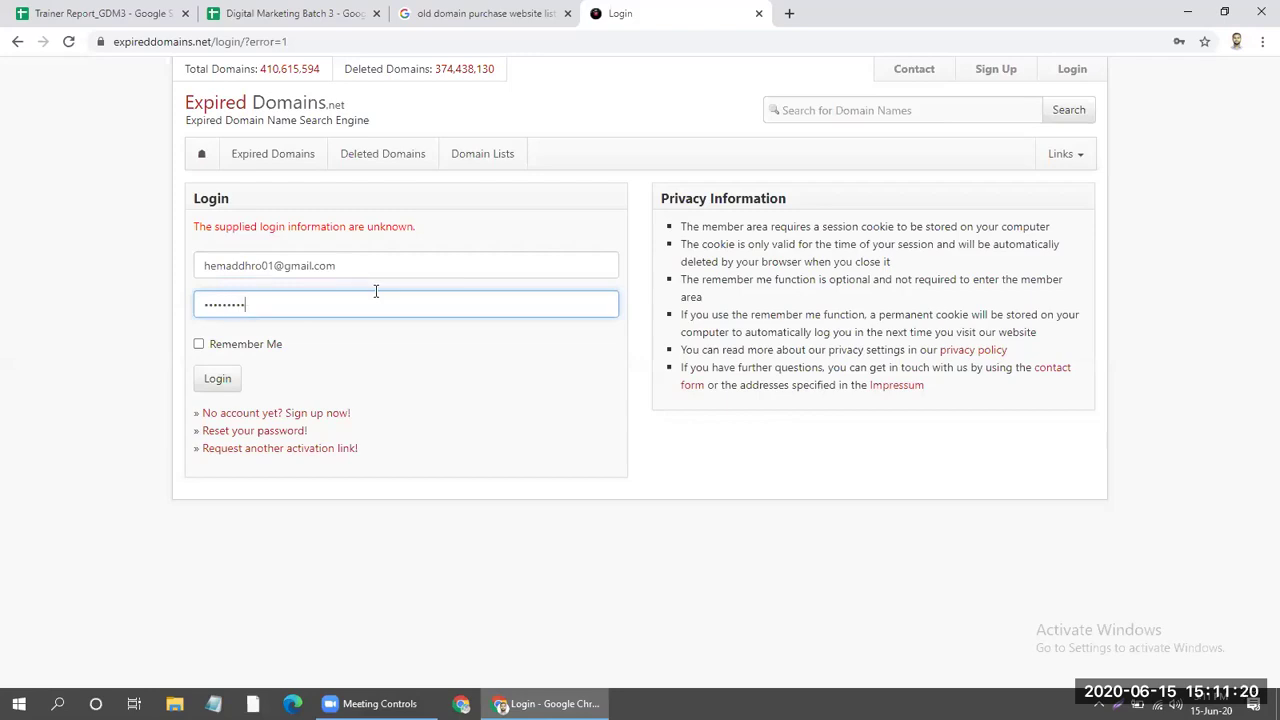
click(238, 378)
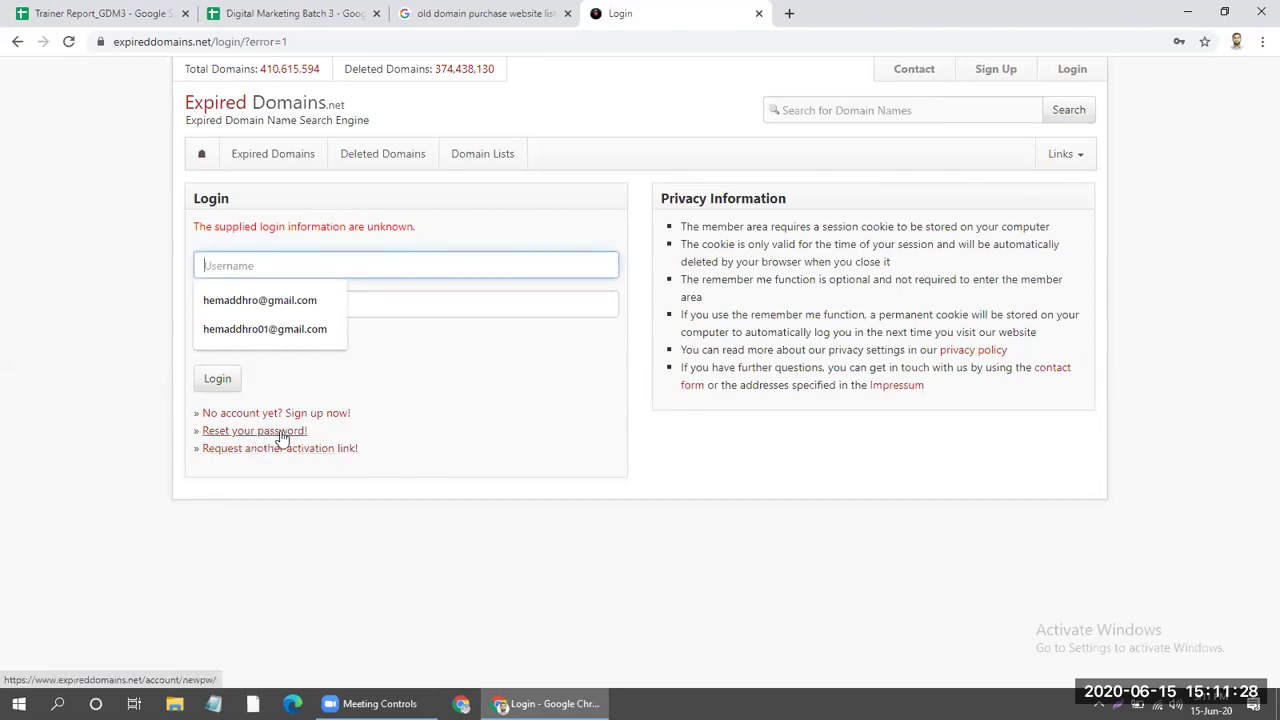
Try the login again using the other saved account e-mail and its password.
click(274, 330)
click(308, 299)
text(***)
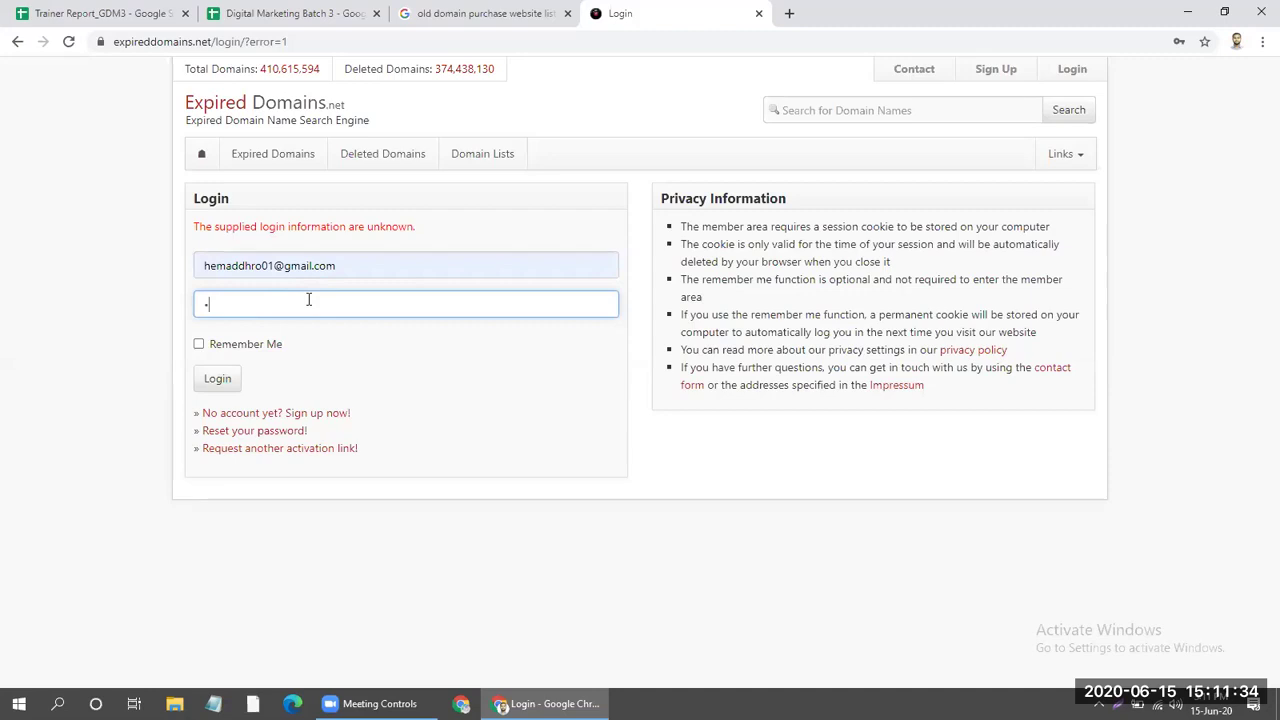
text(******)
click(217, 379)
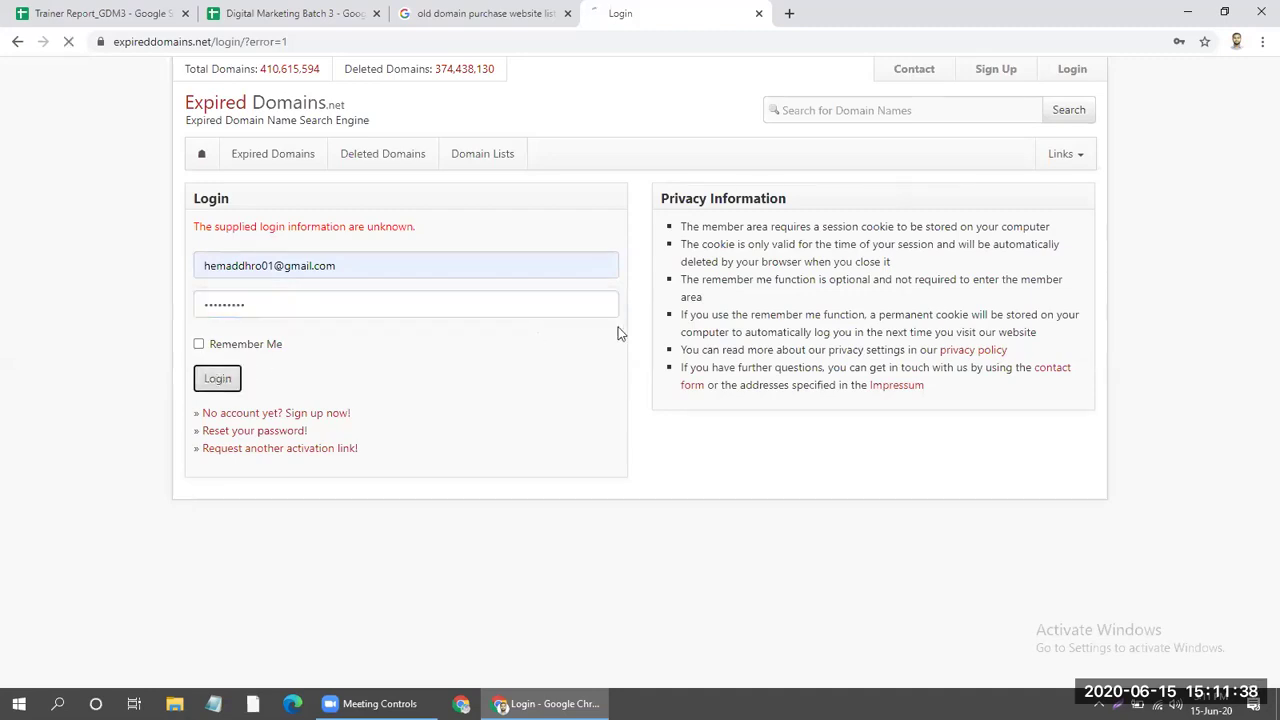
Request a password reset for the saved e-mail, which the site reports as unknown.
click(276, 434)
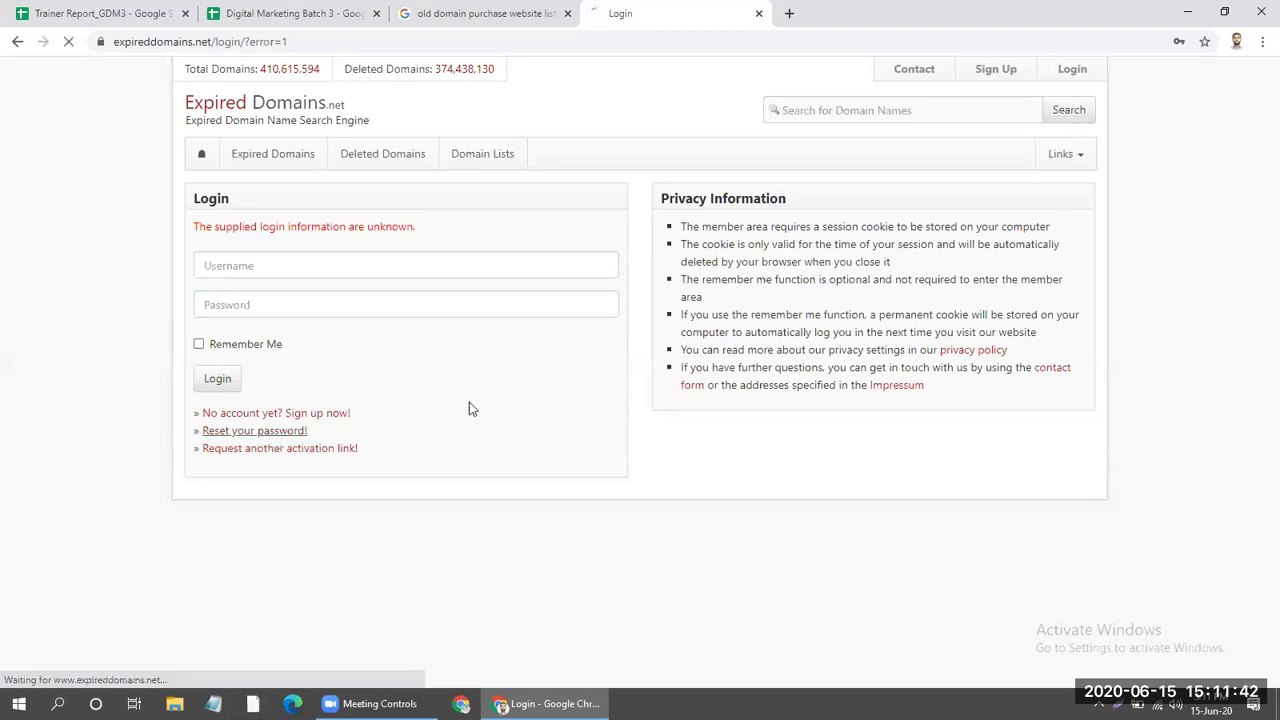
click(414, 277)
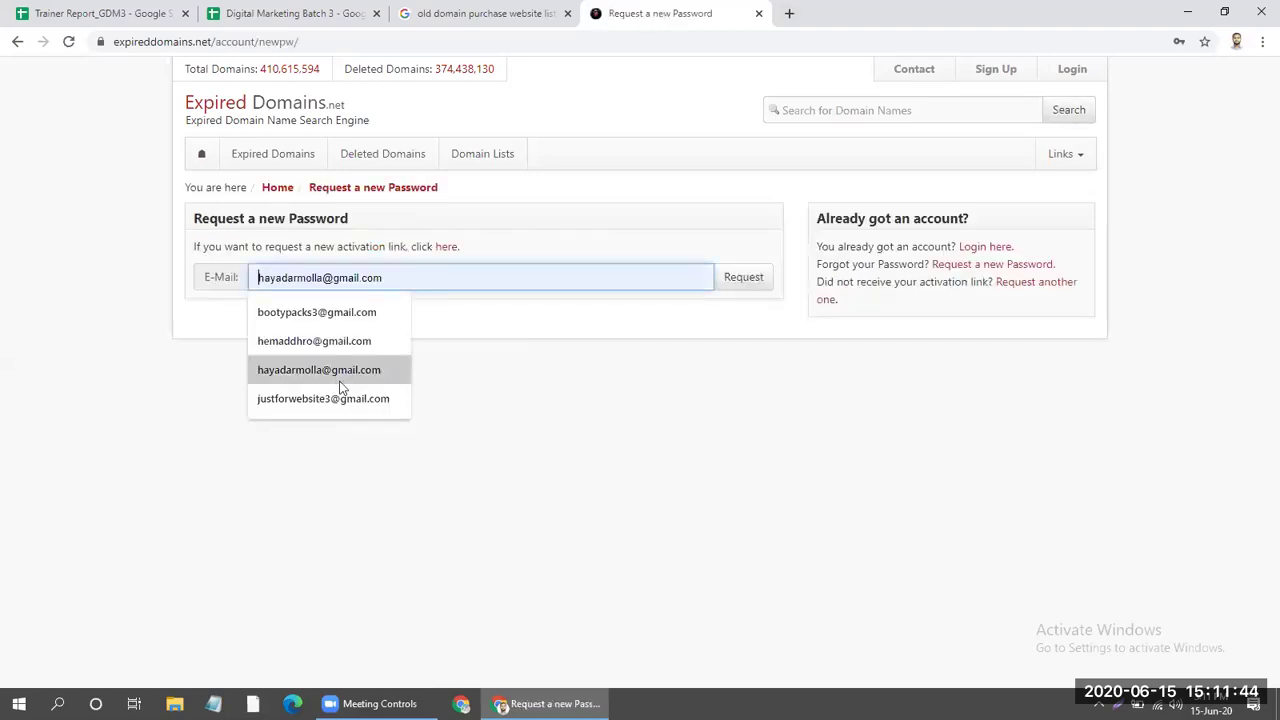
click(343, 340)
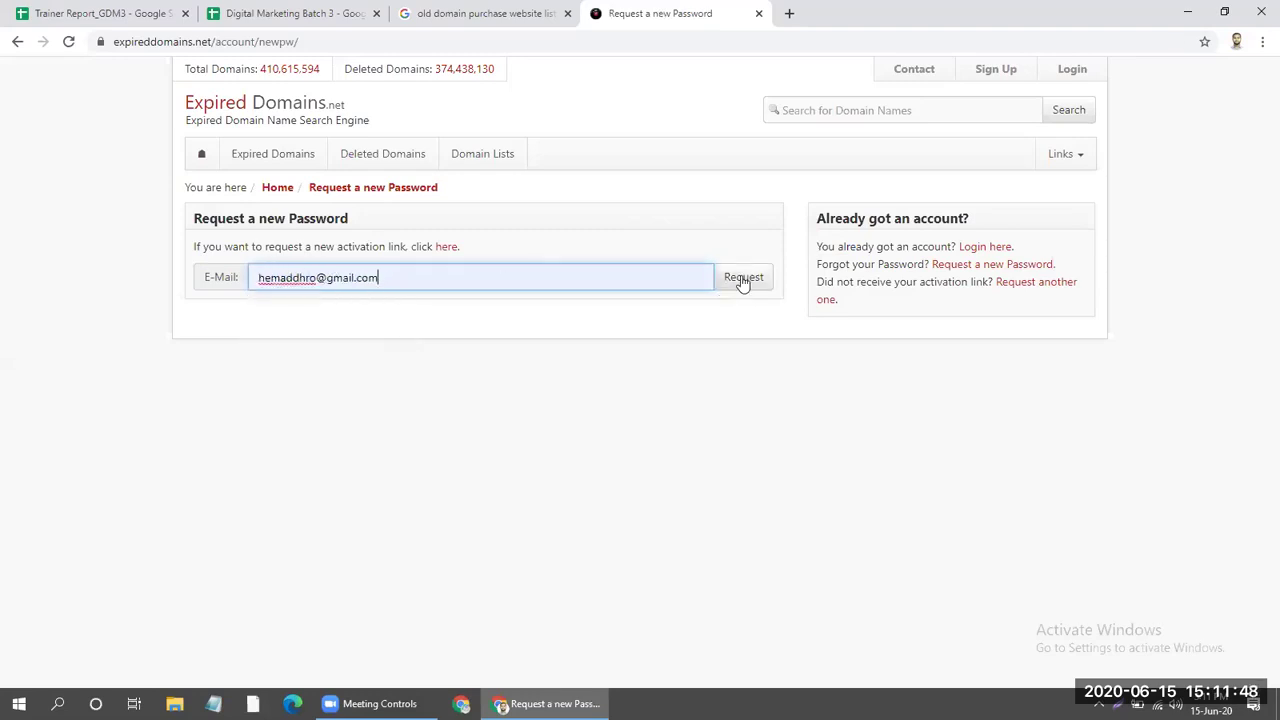
click(741, 276)
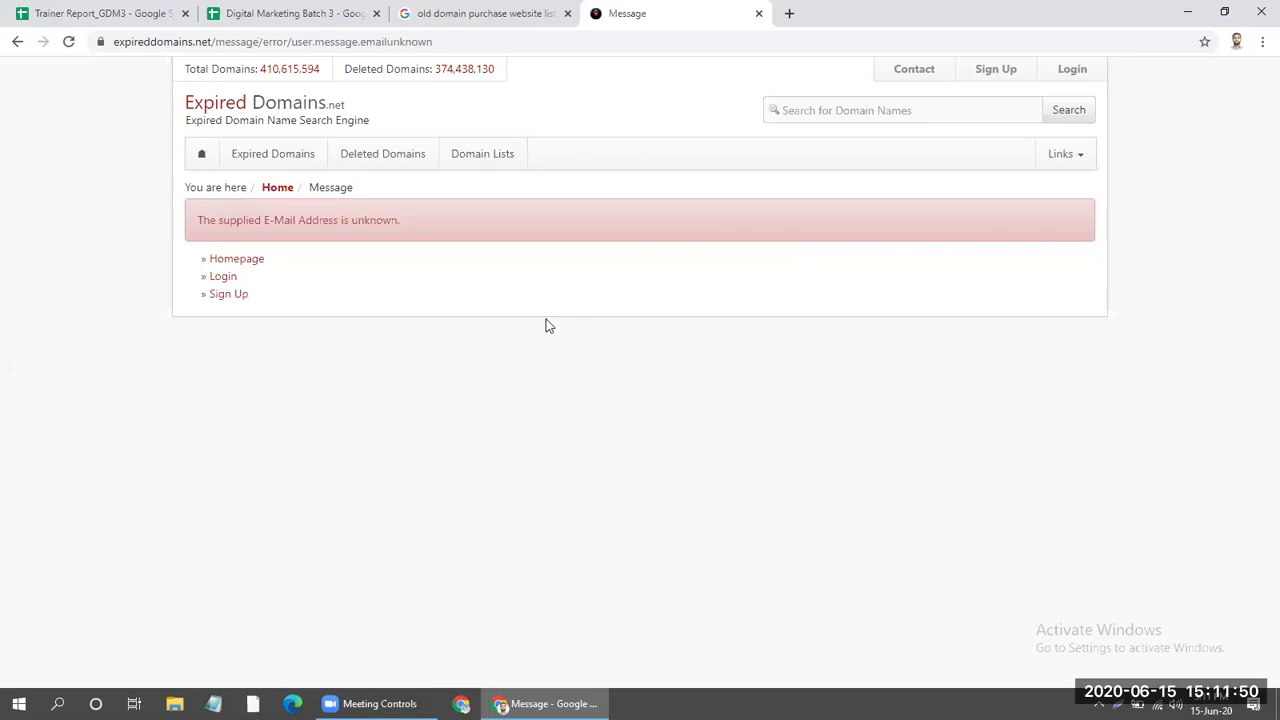
click(1001, 70)
Enter a new username and the password plus its confirmation in the sign-up form.
click(473, 222)
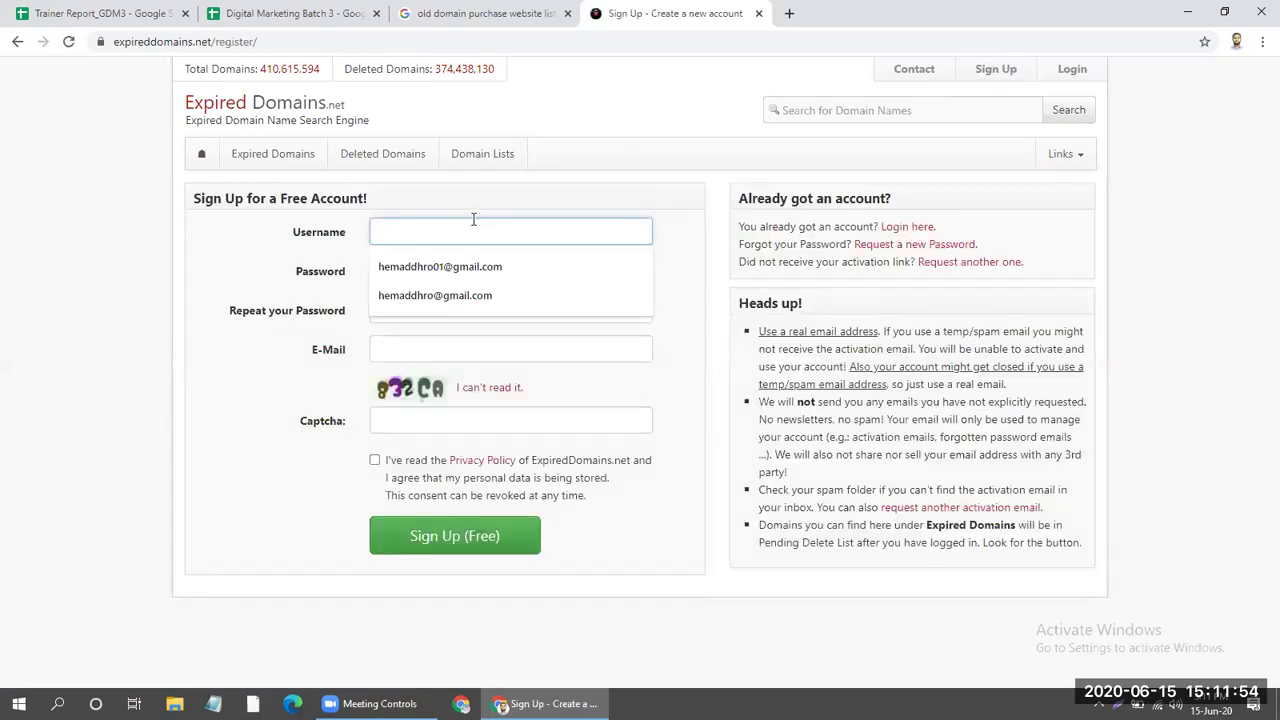
text(Hemaddhro)
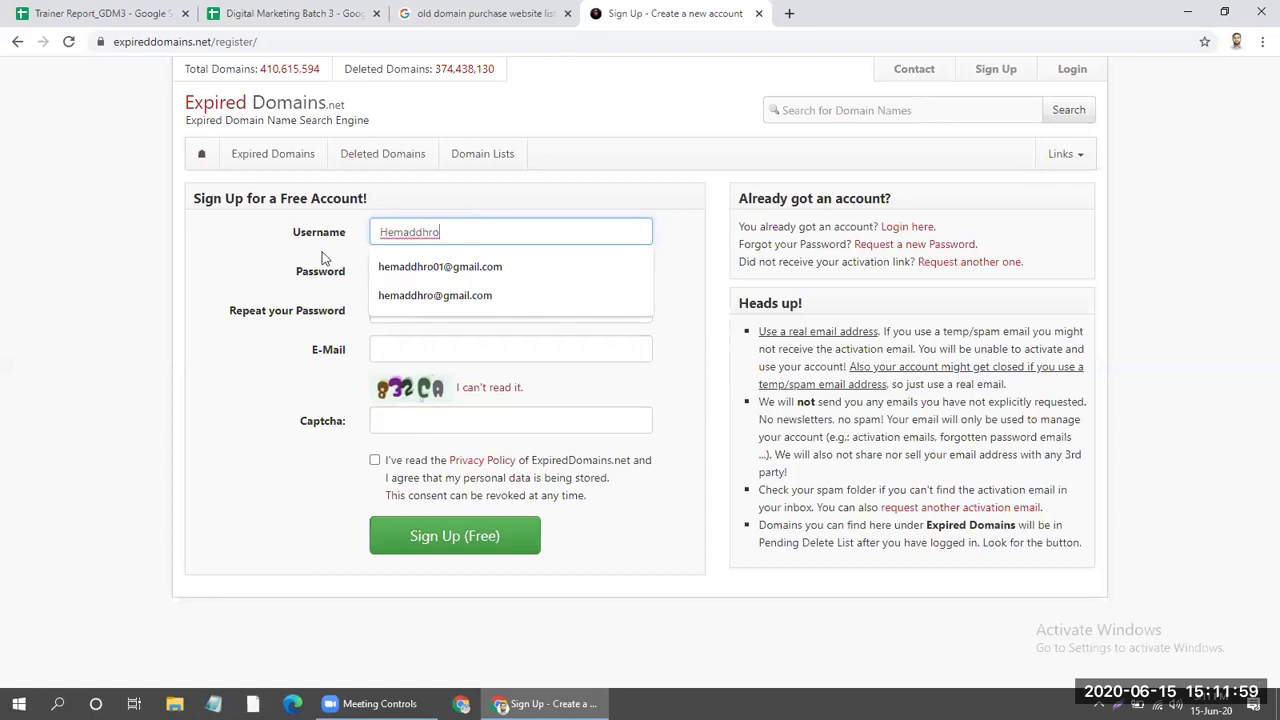
click(409, 268)
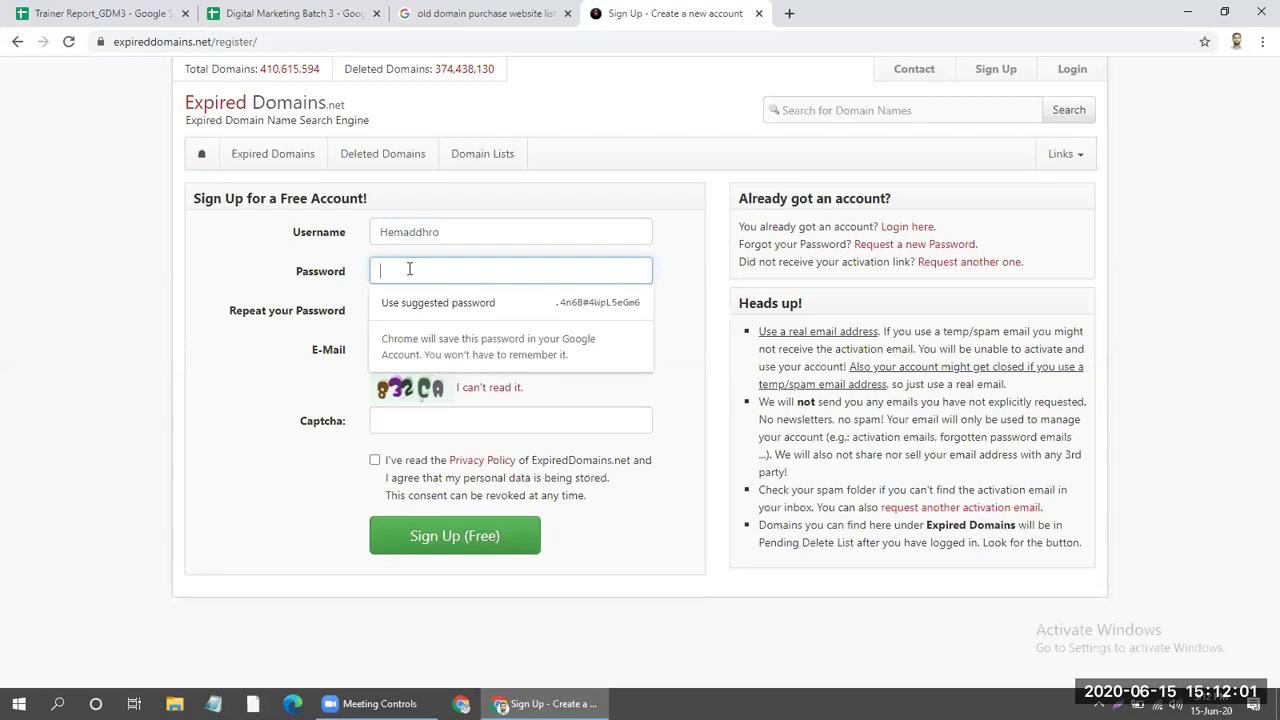
text(•••••••)
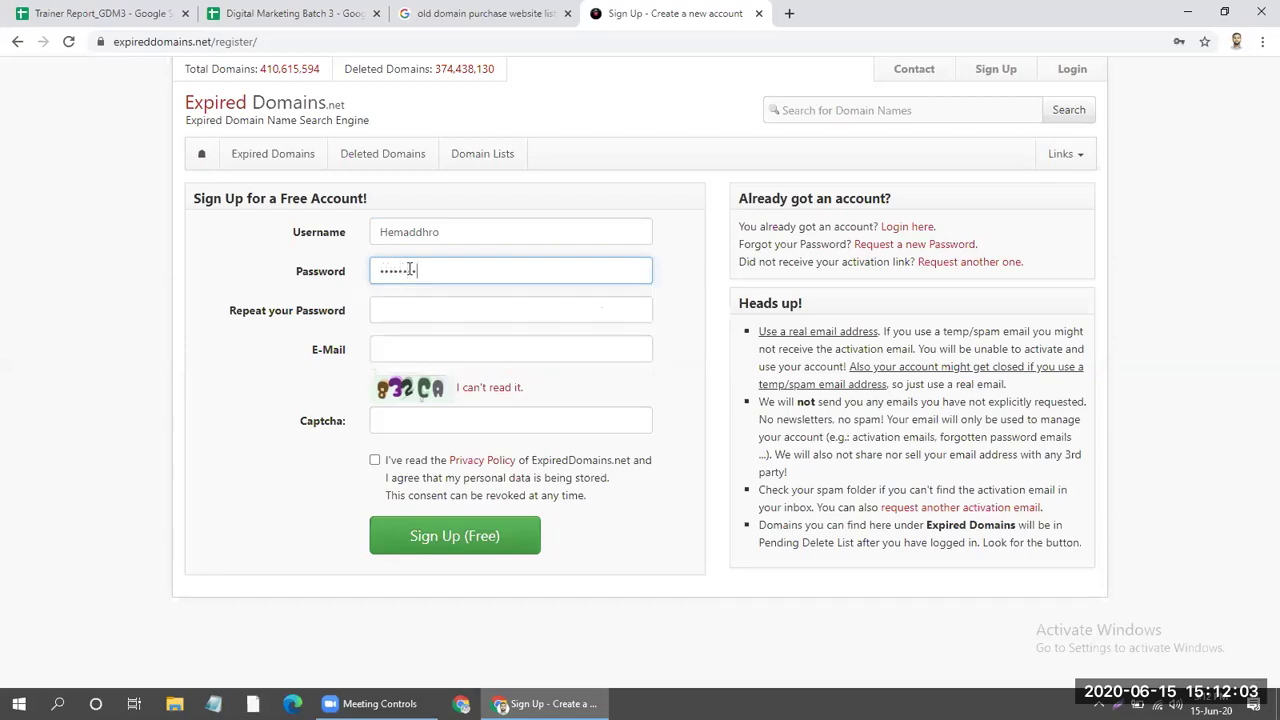
text(••)
click(375, 311)
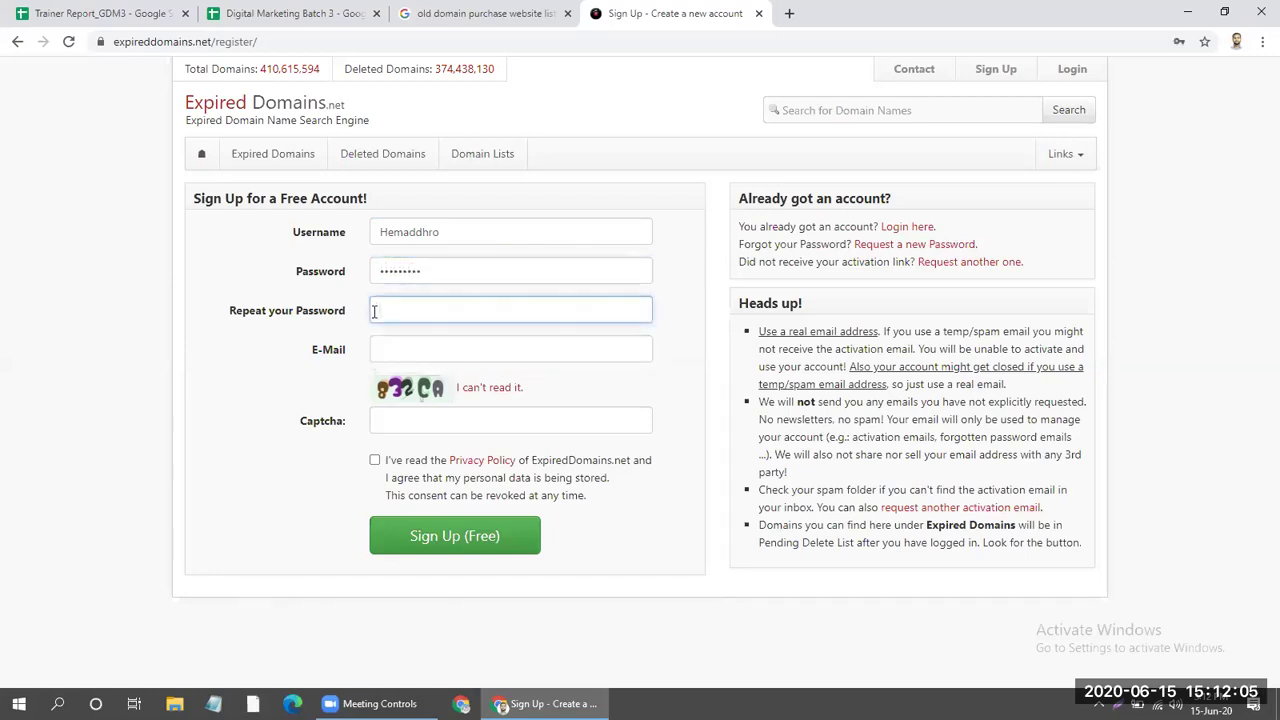
text(•••••••)
Fill in the saved e-mail and captcha, accept the privacy policy, and submit the free registration.
click(396, 350)
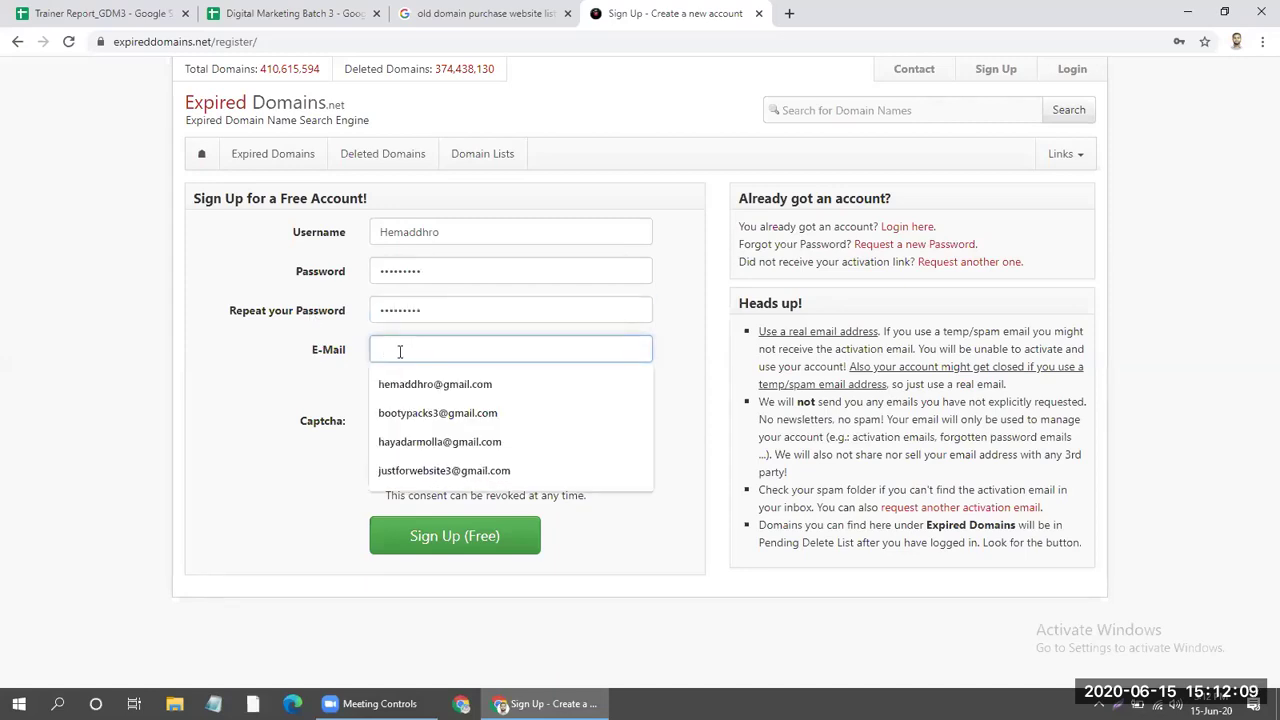
click(470, 385)
click(427, 422)
text(8e)
key(BackSpace)
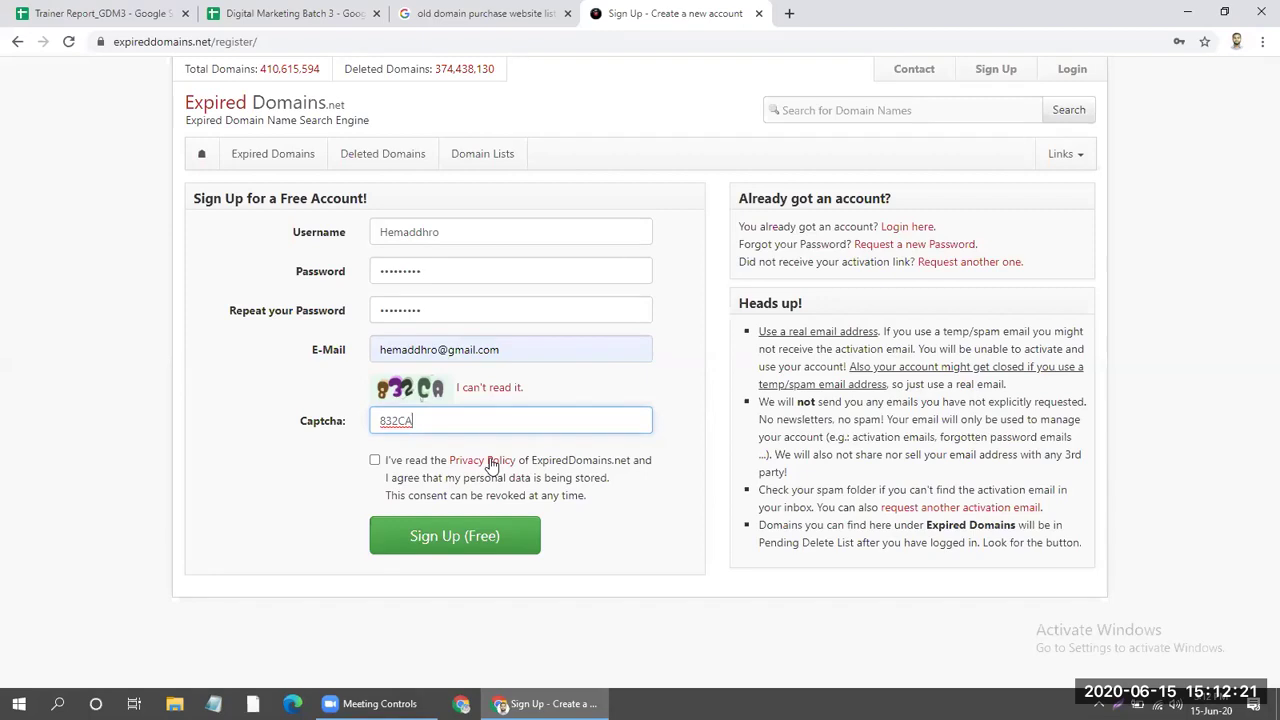
click(375, 460)
click(450, 535)
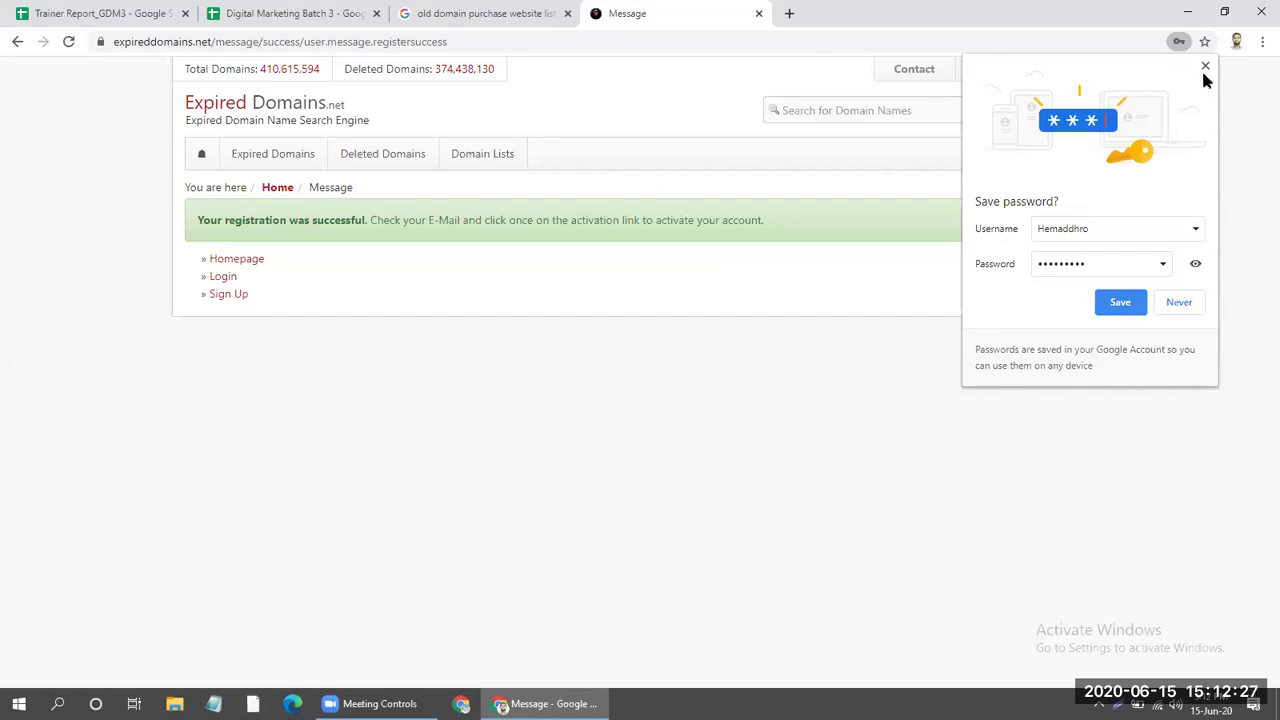
Dismiss the save-password offer and start adding another Google account in a new tab.
click(963, 64)
key(ctrl+t)
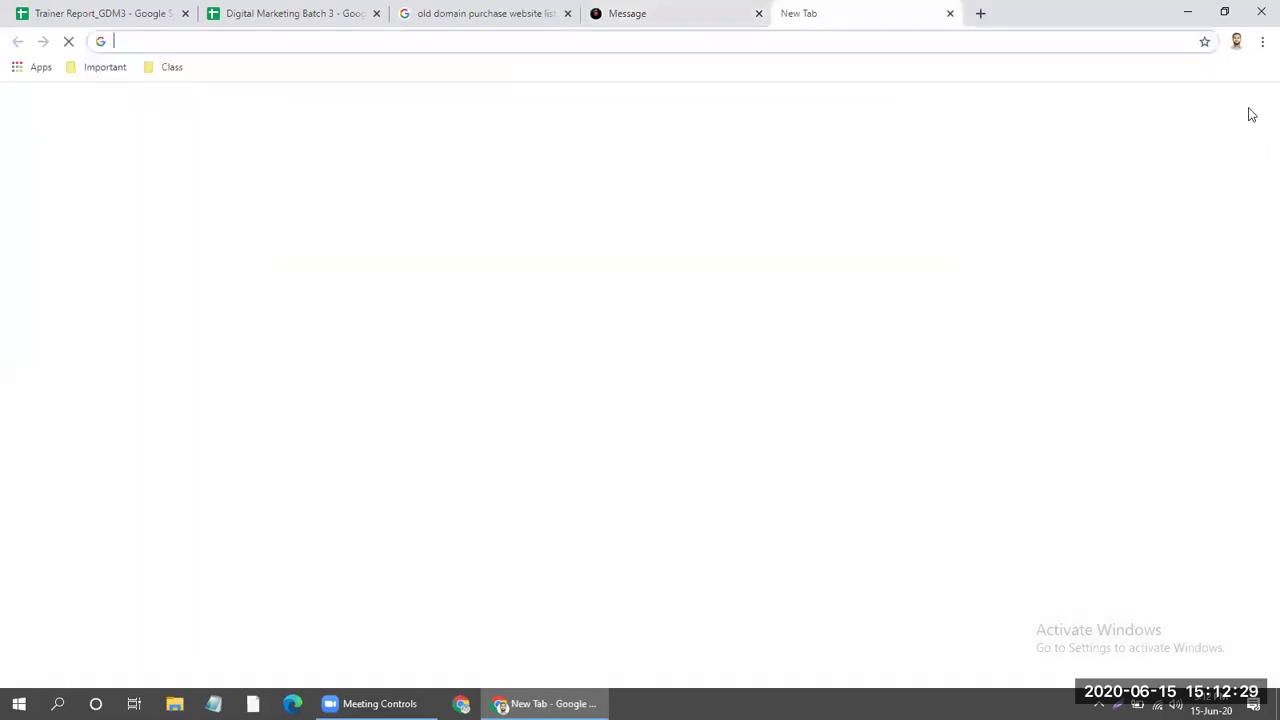
click(1253, 112)
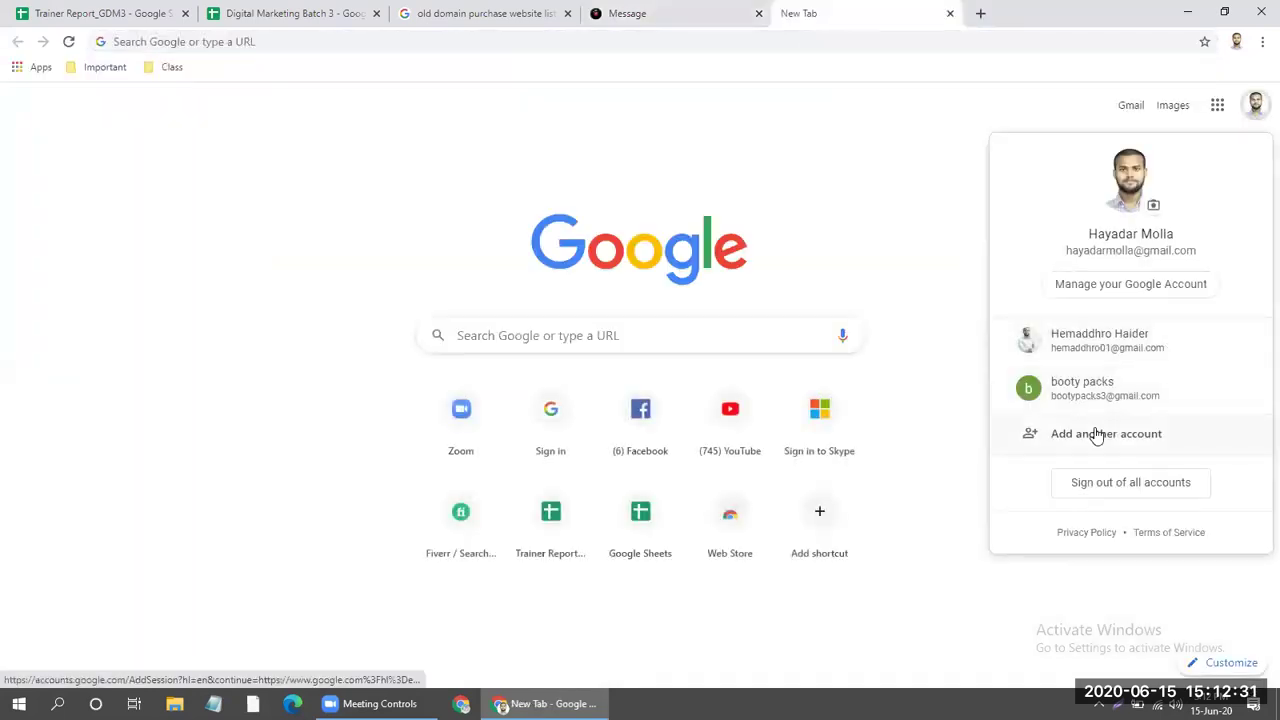
click(1094, 434)
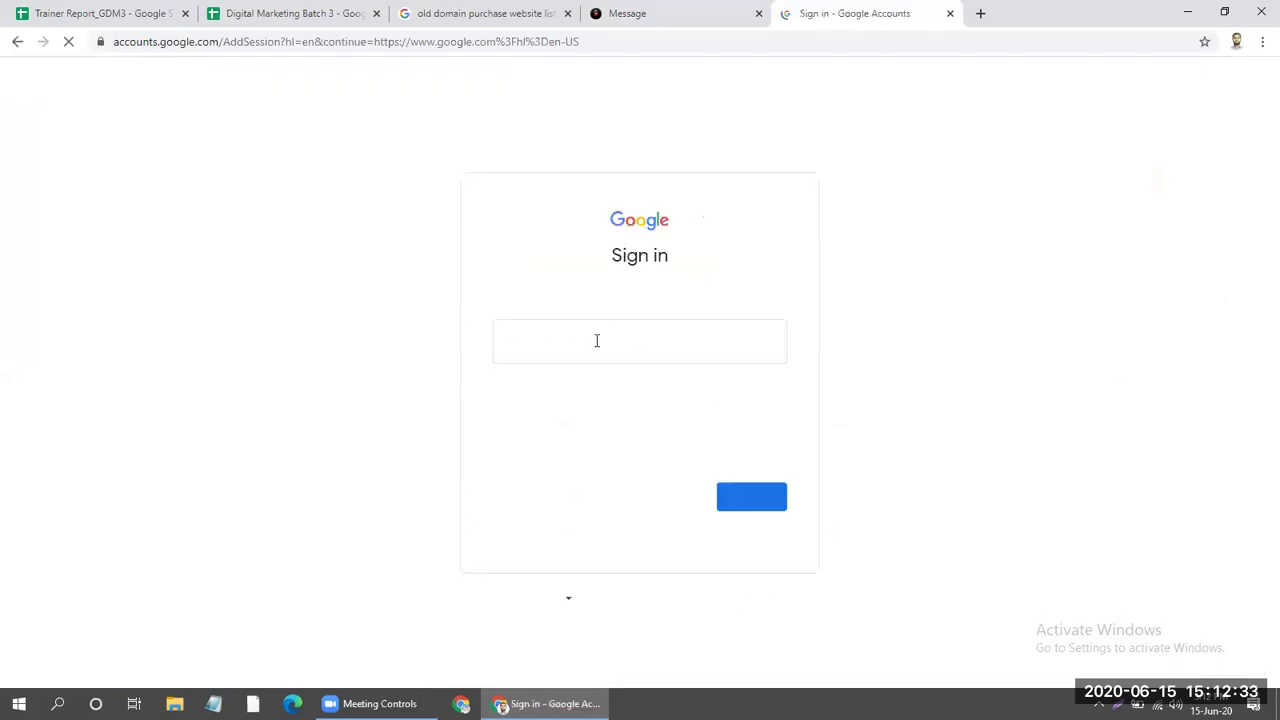
Sign in with the registration e-mail address and its password, then head to Gmail.
text(hema)
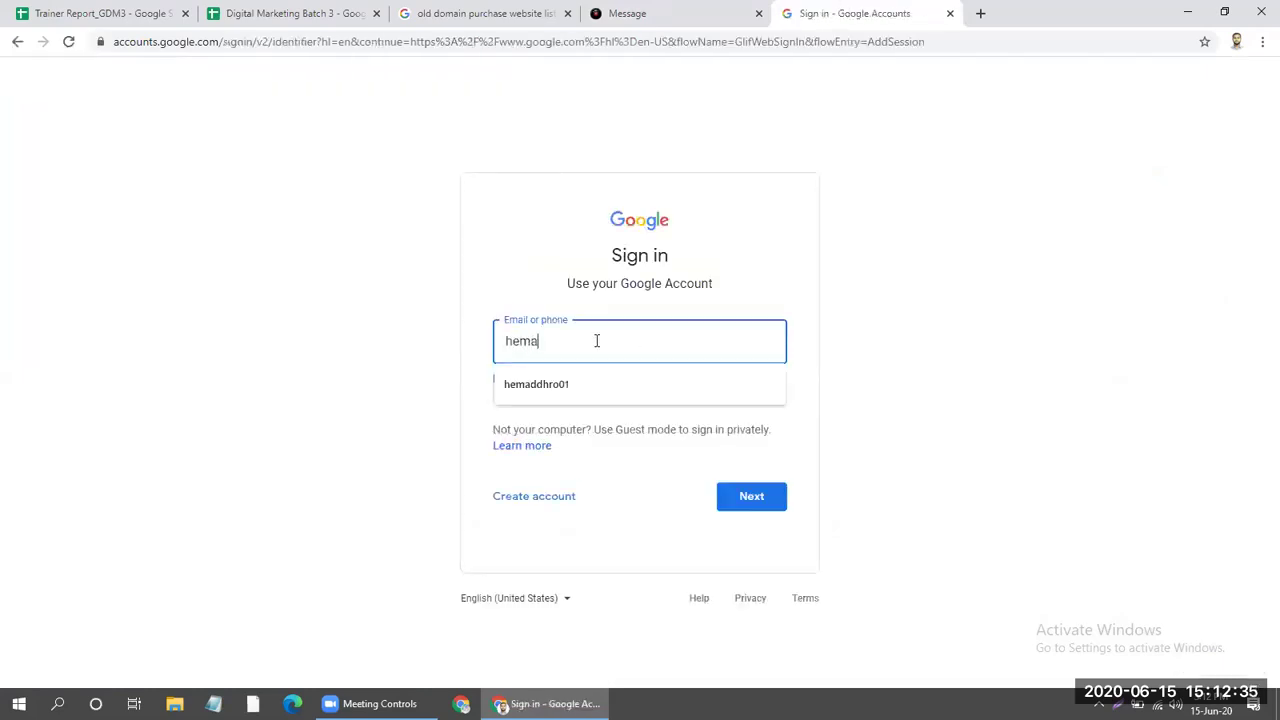
click(608, 383)
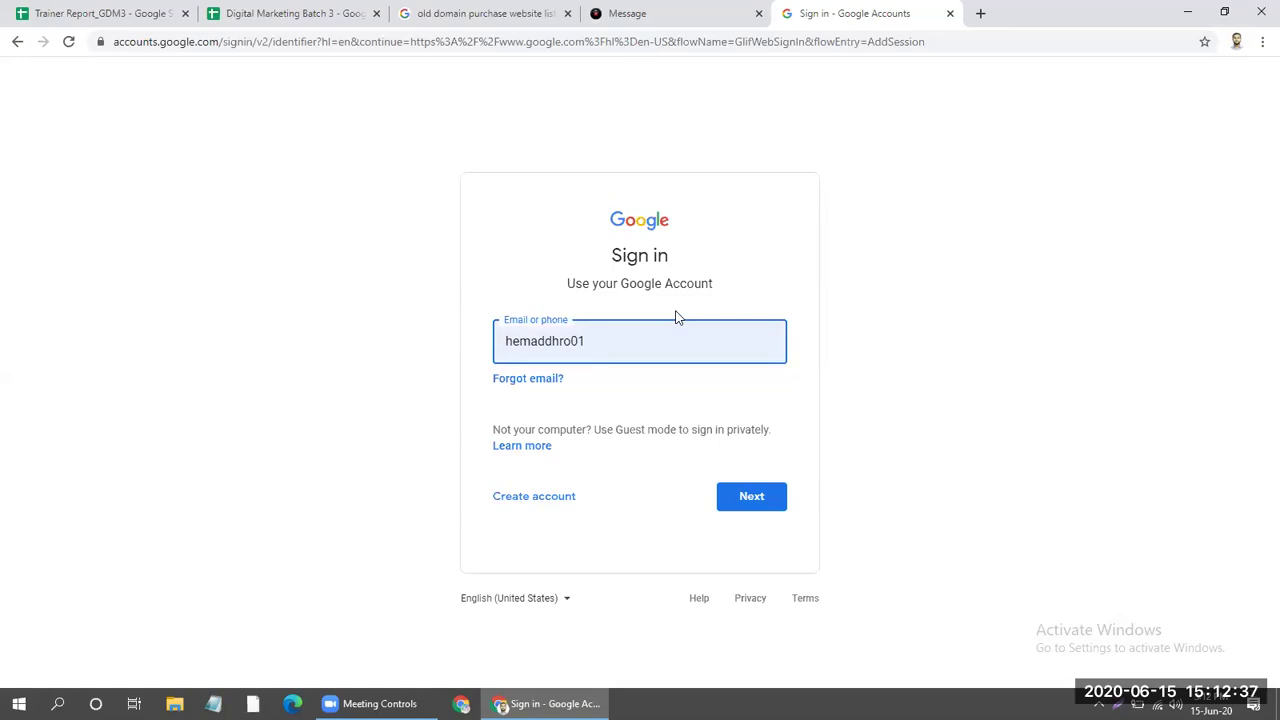
key(BackSpace)
key(BackSpace)
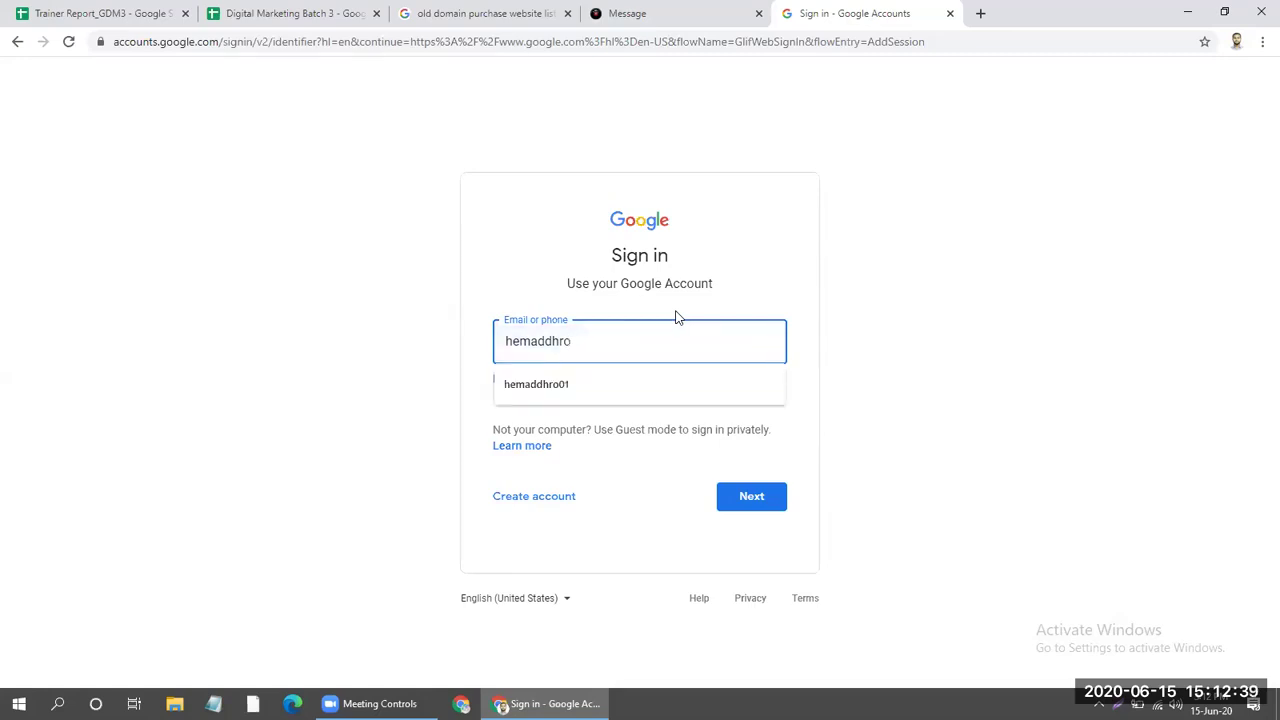
key(Return)
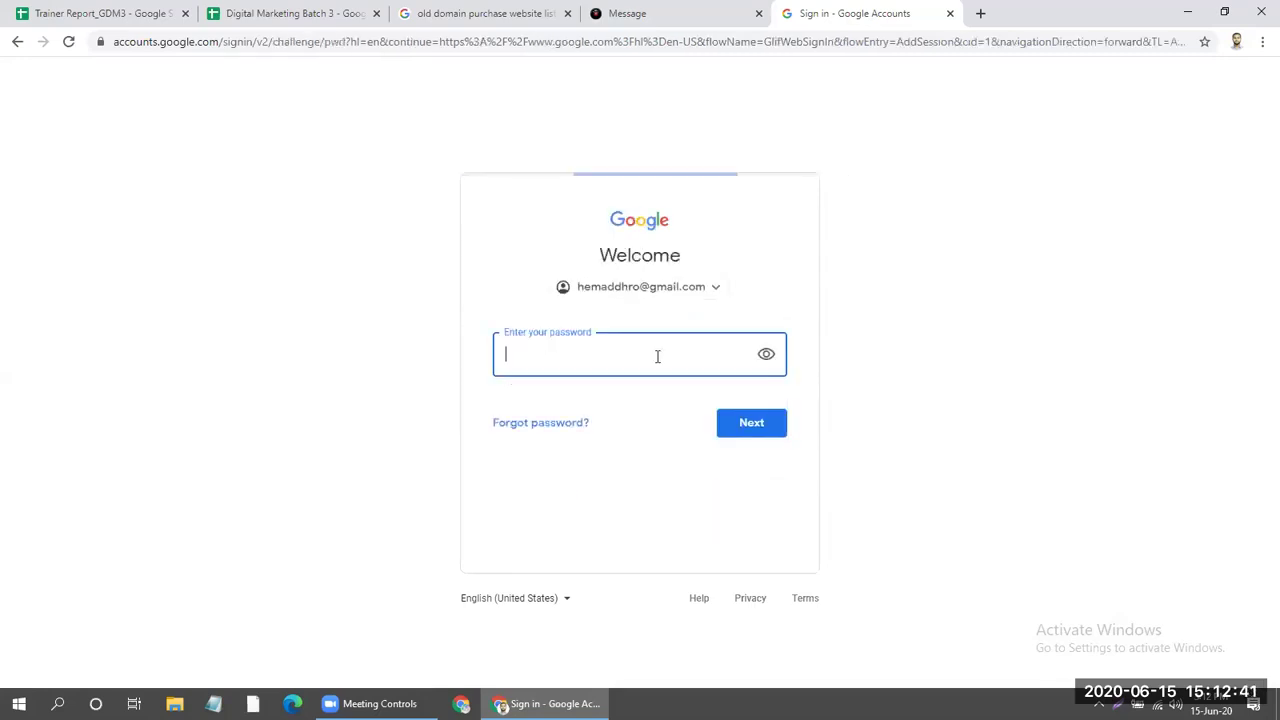
text(***)
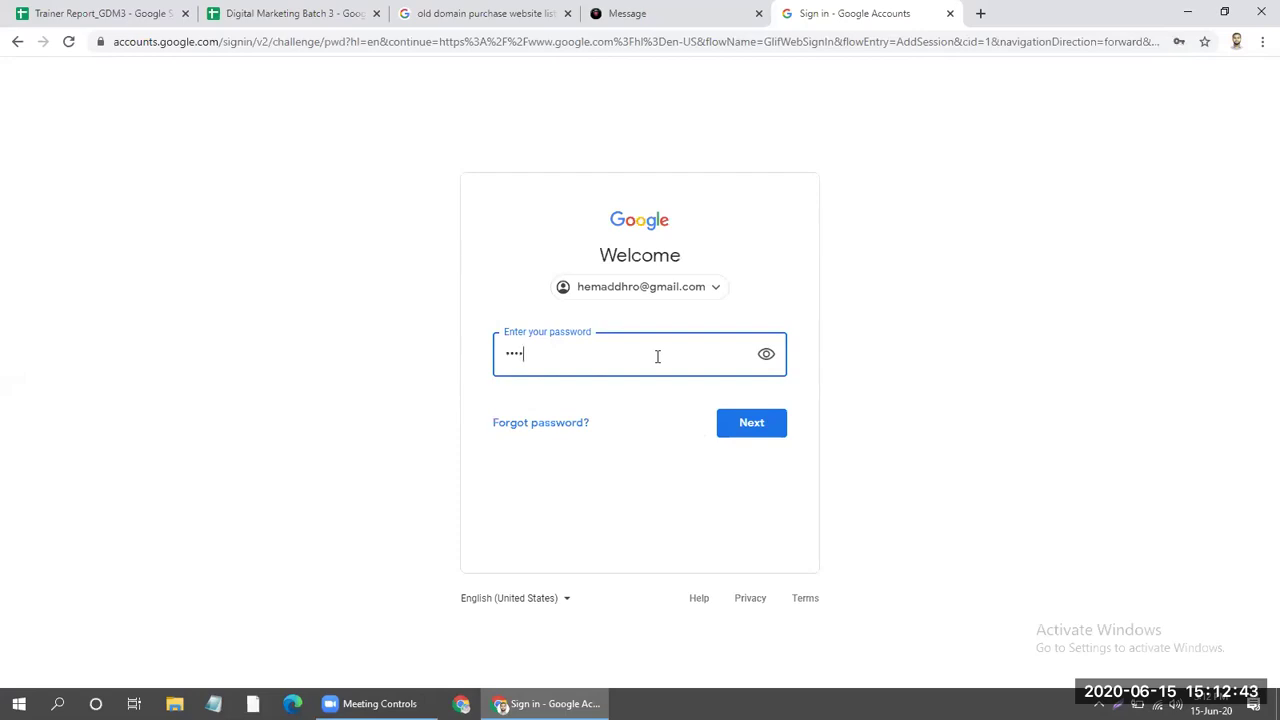
text(**)
key(Return)
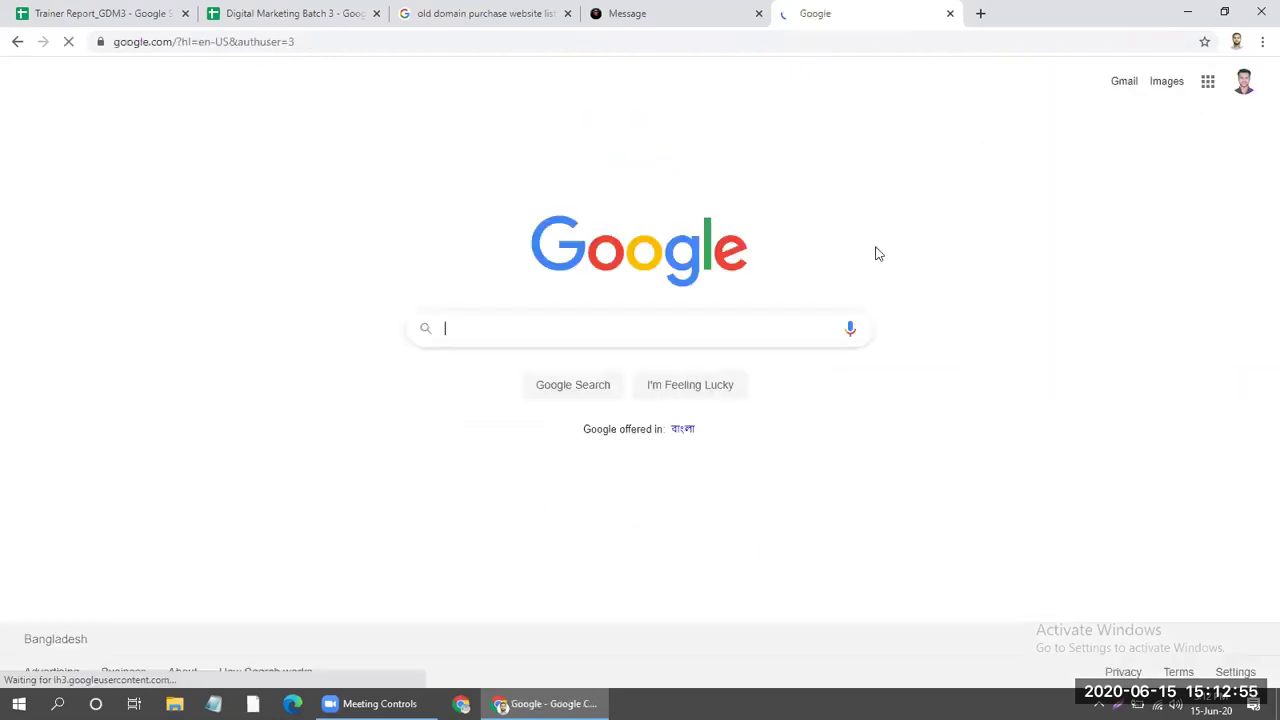
click(1208, 84)
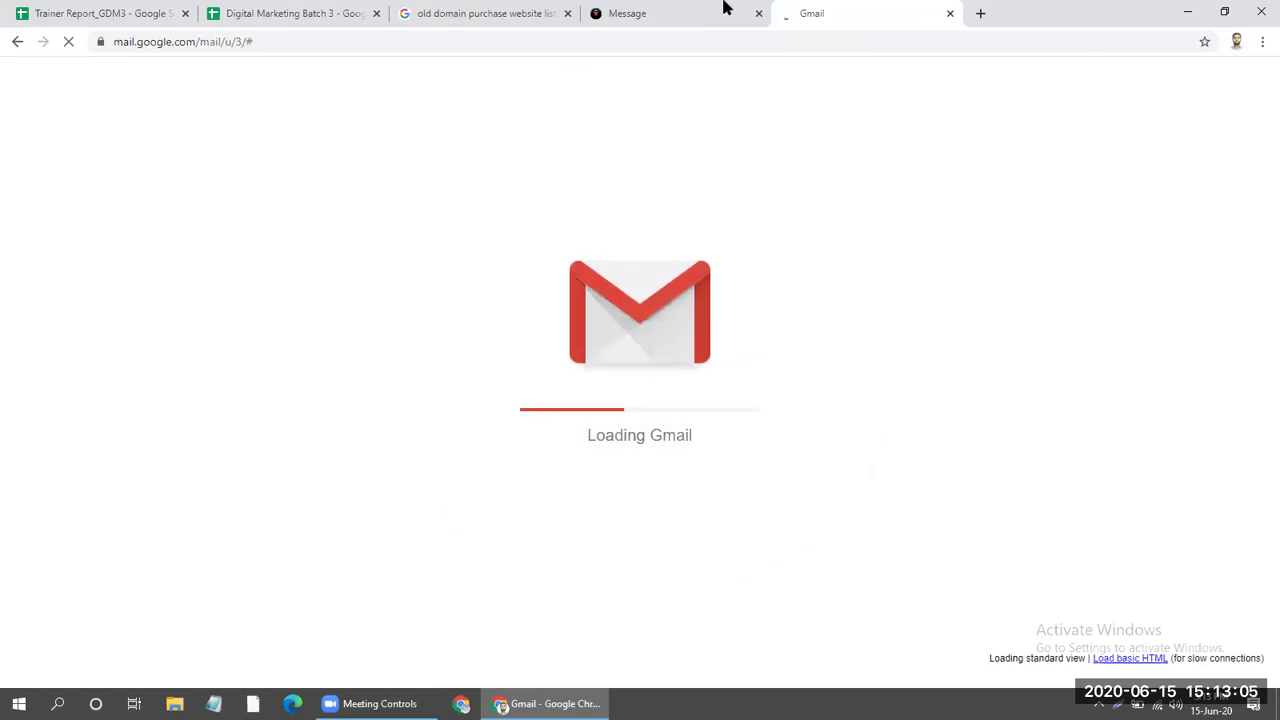
Review the Trainer Report_GDM3 and Digital Marketing Batch 3 sheets, selecting names A2:A19, then return to ExpiredDomains.net.
click(45, 13)
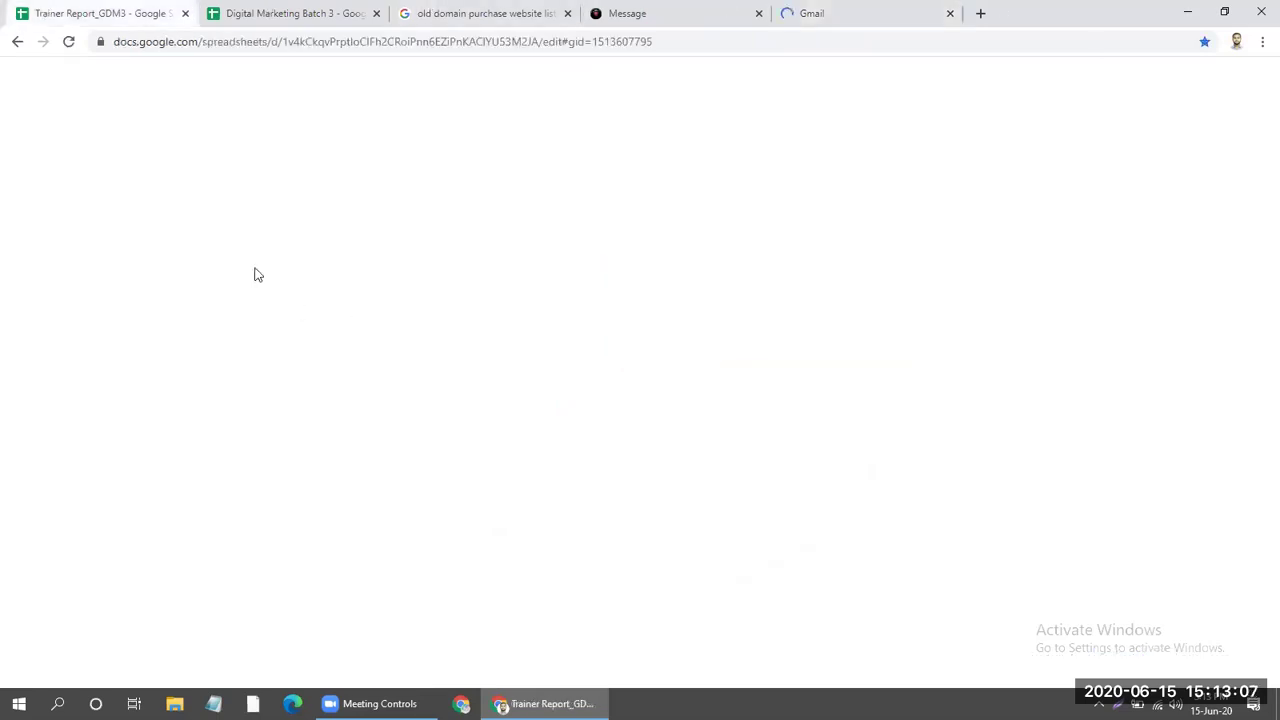
scroll(490, 345, down, 3)
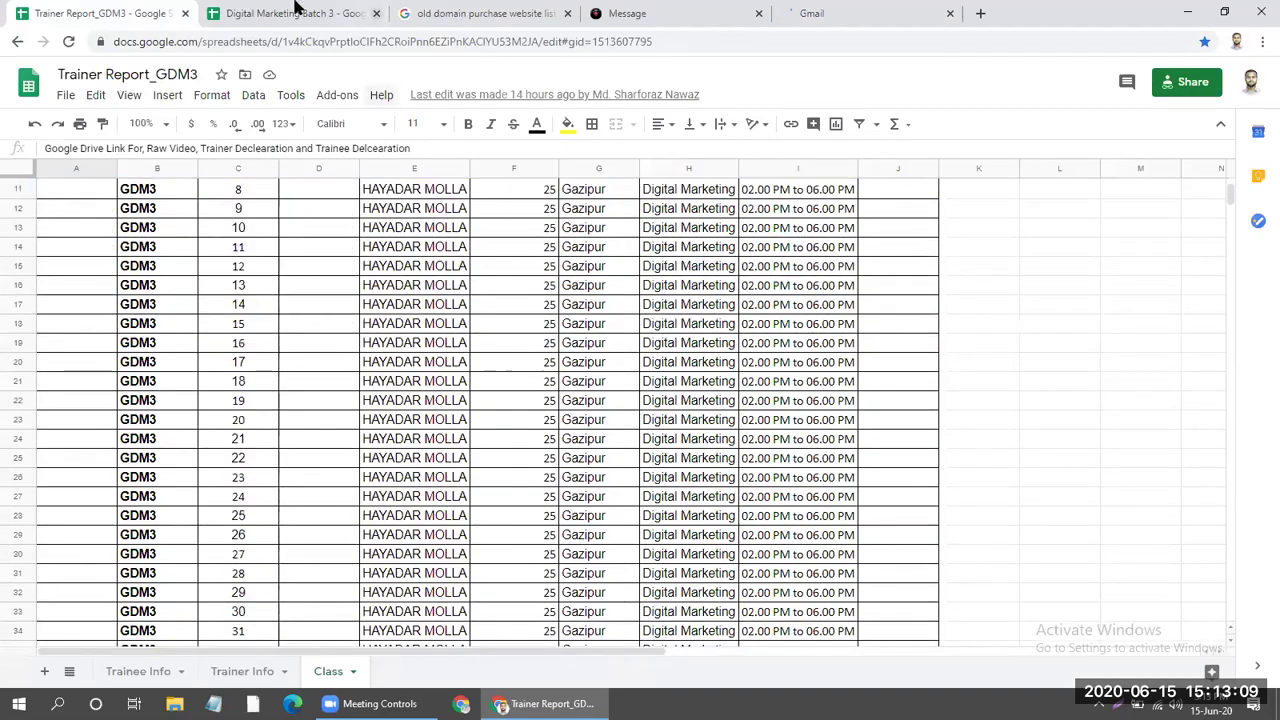
key(ctrl+Tab)
click(661, 224)
scroll(629, 318, down, 3)
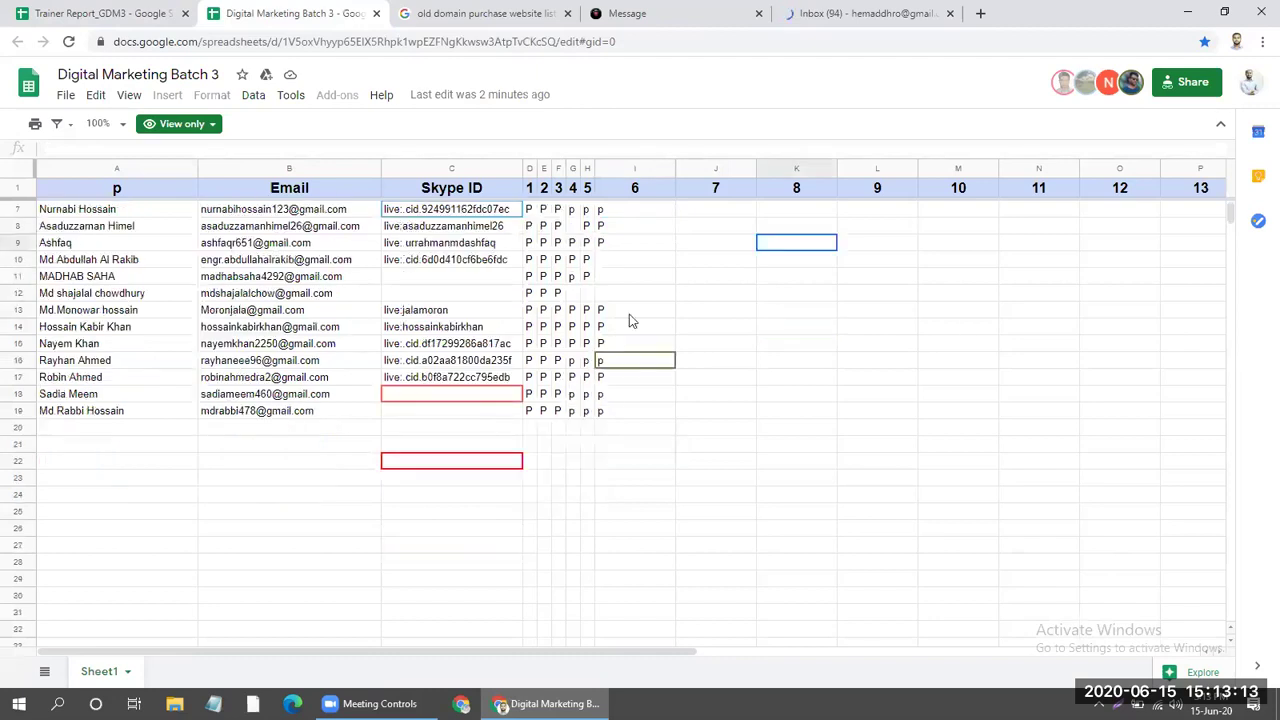
scroll(632, 316, up, 3)
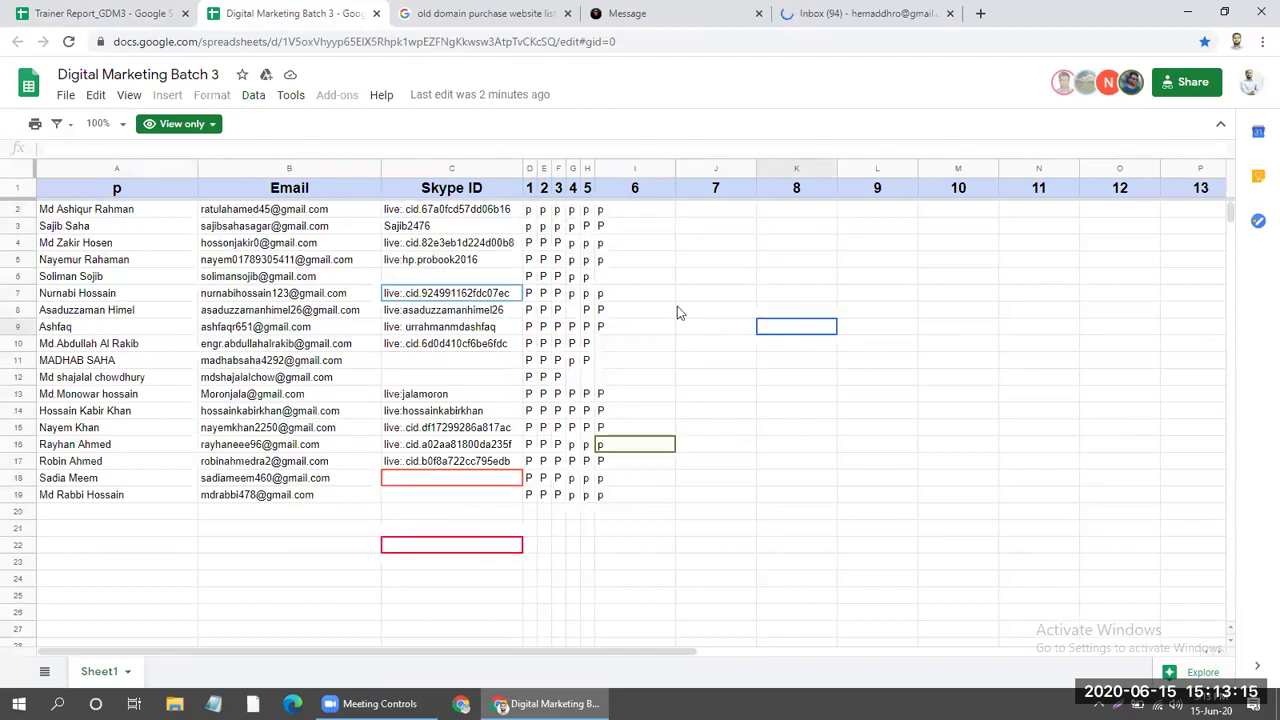
click(66, 513)
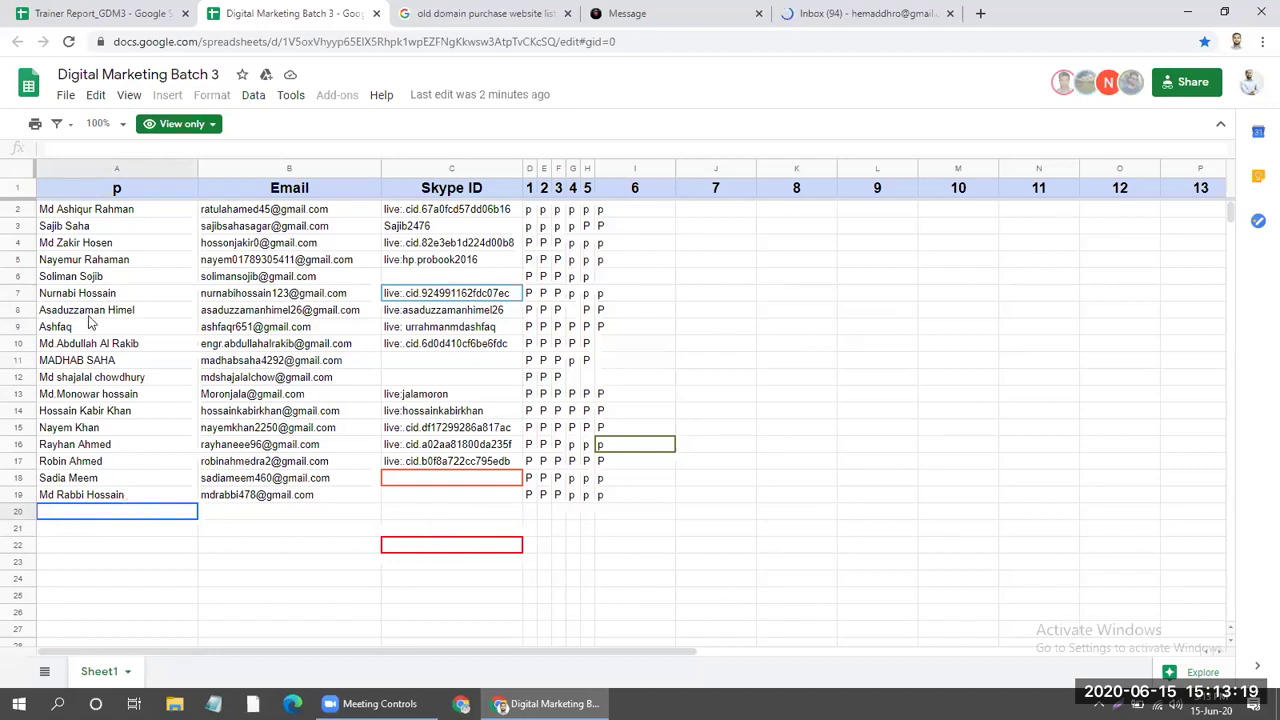
mouse_move(115, 210)
mouse_down()
mouse_move(119, 504)
mouse_move(151, 477)
mouse_up()
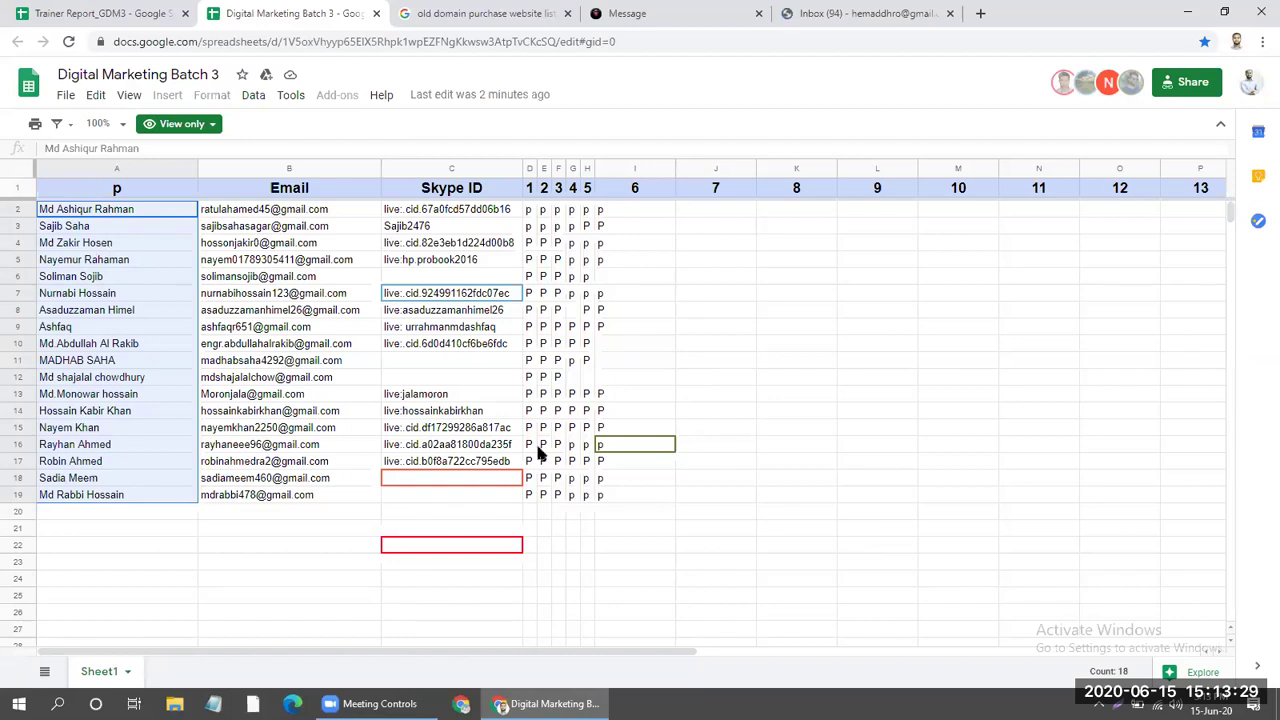
click(690, 12)
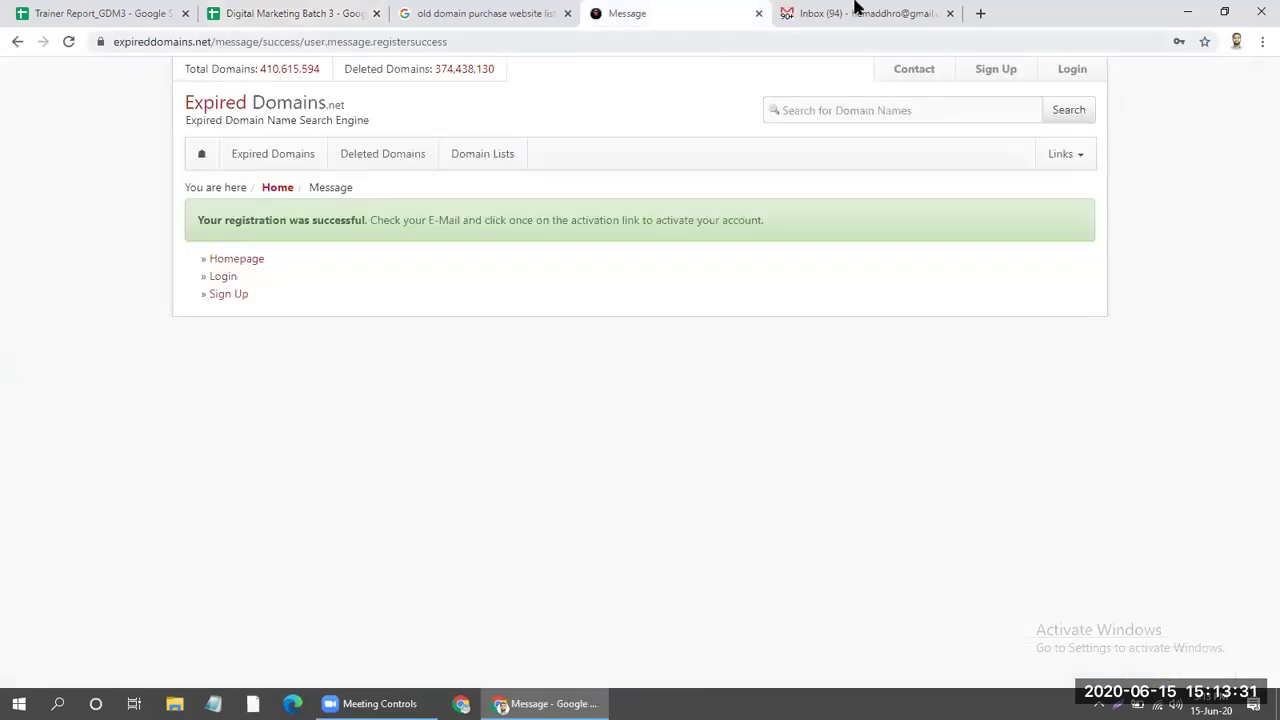
Check the Updates category and open the latest BHW e-mail's conversation in a new tab.
click(855, 12)
click(955, 174)
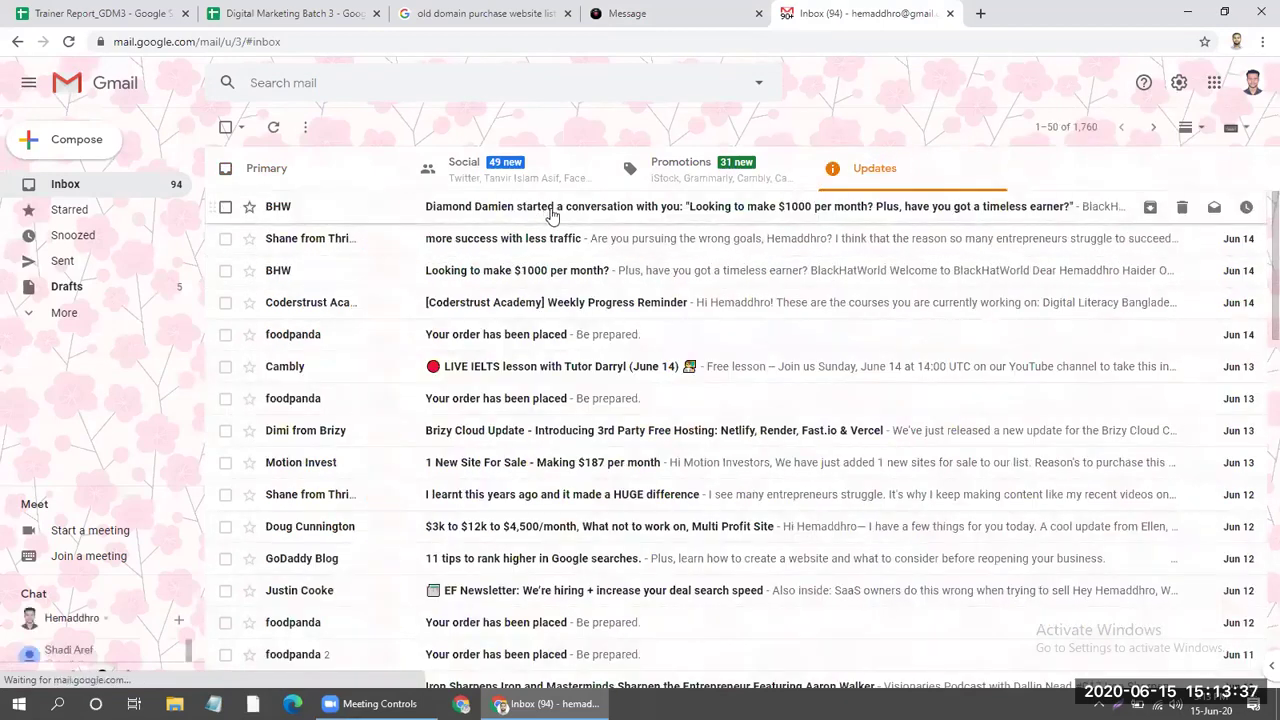
click(740, 211)
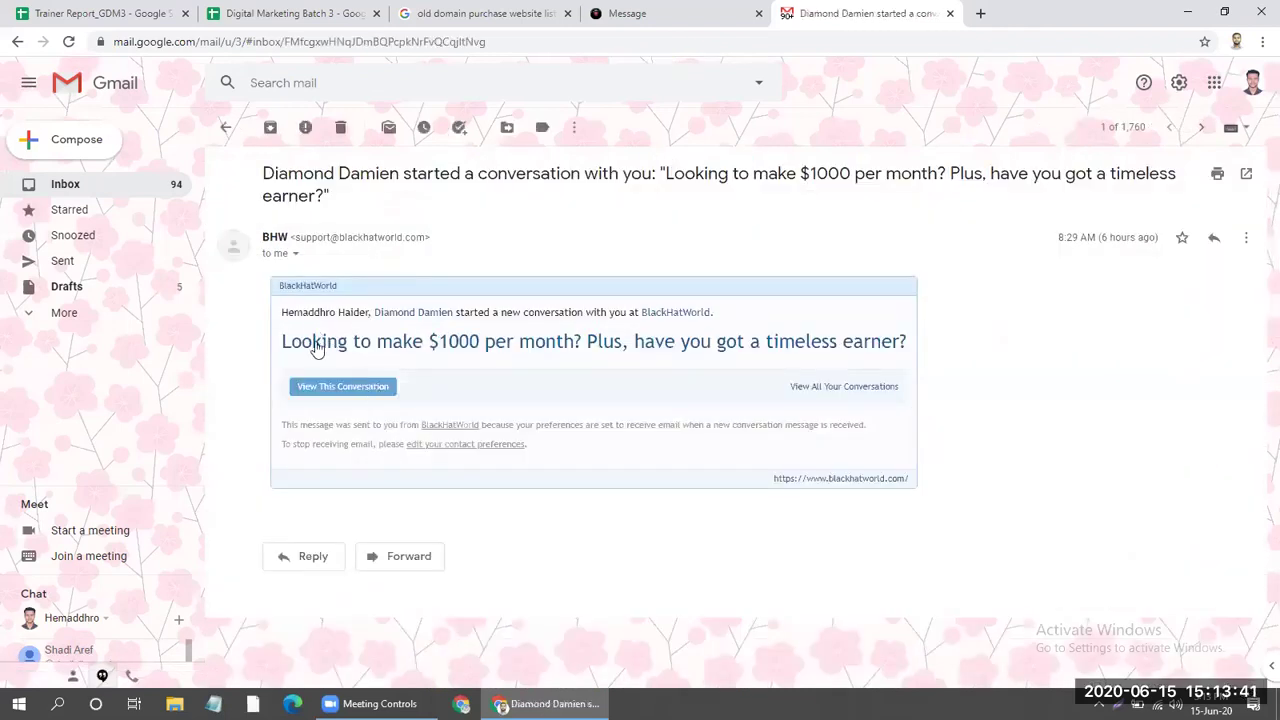
click(358, 388)
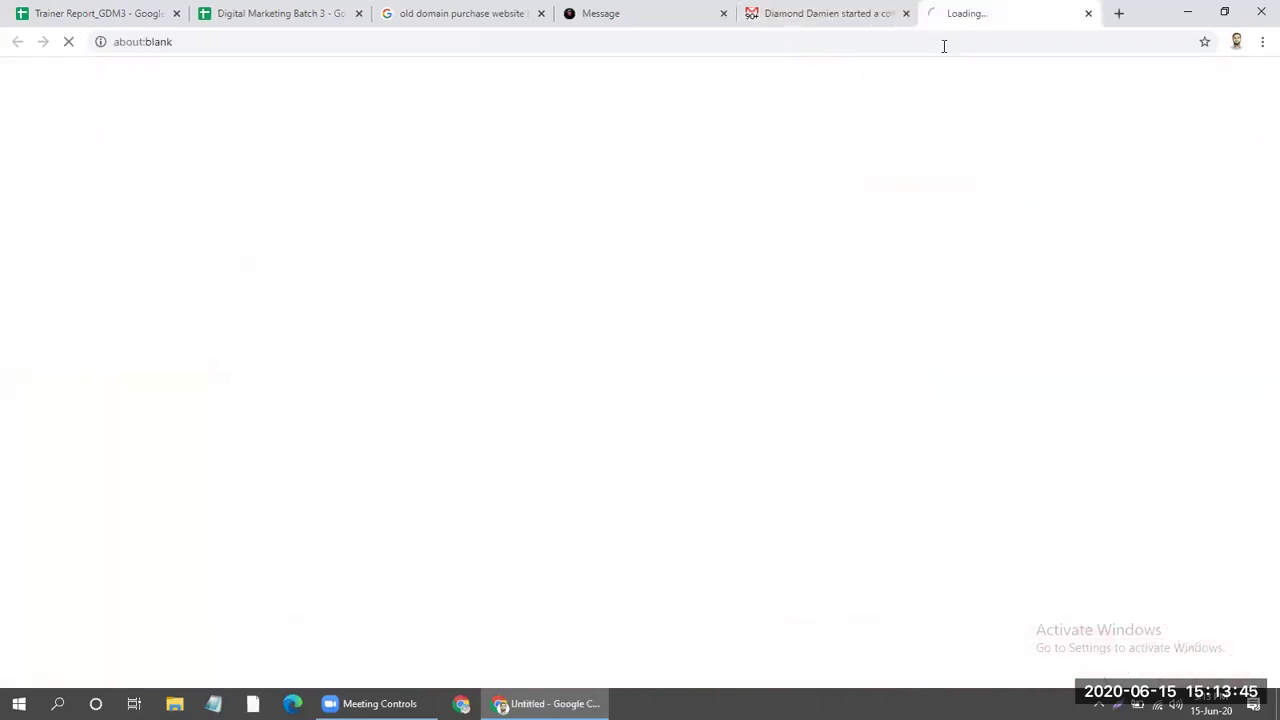
click(815, 14)
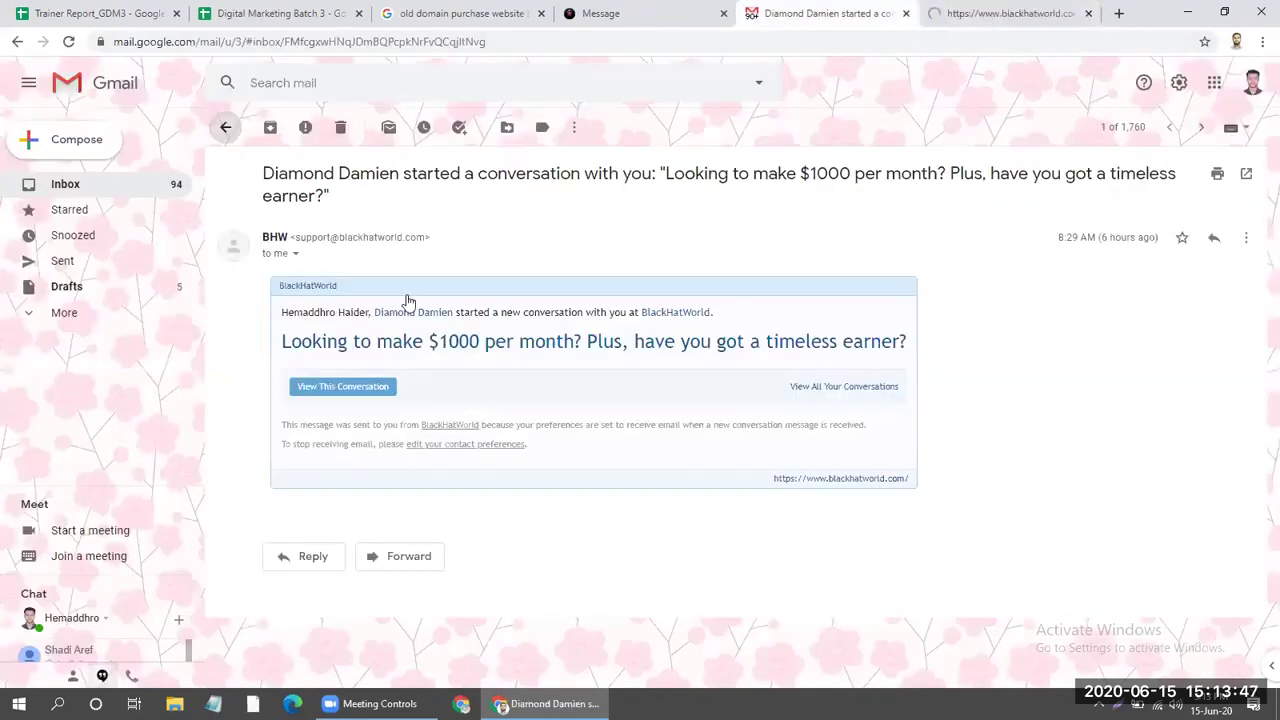
key(alt+Left)
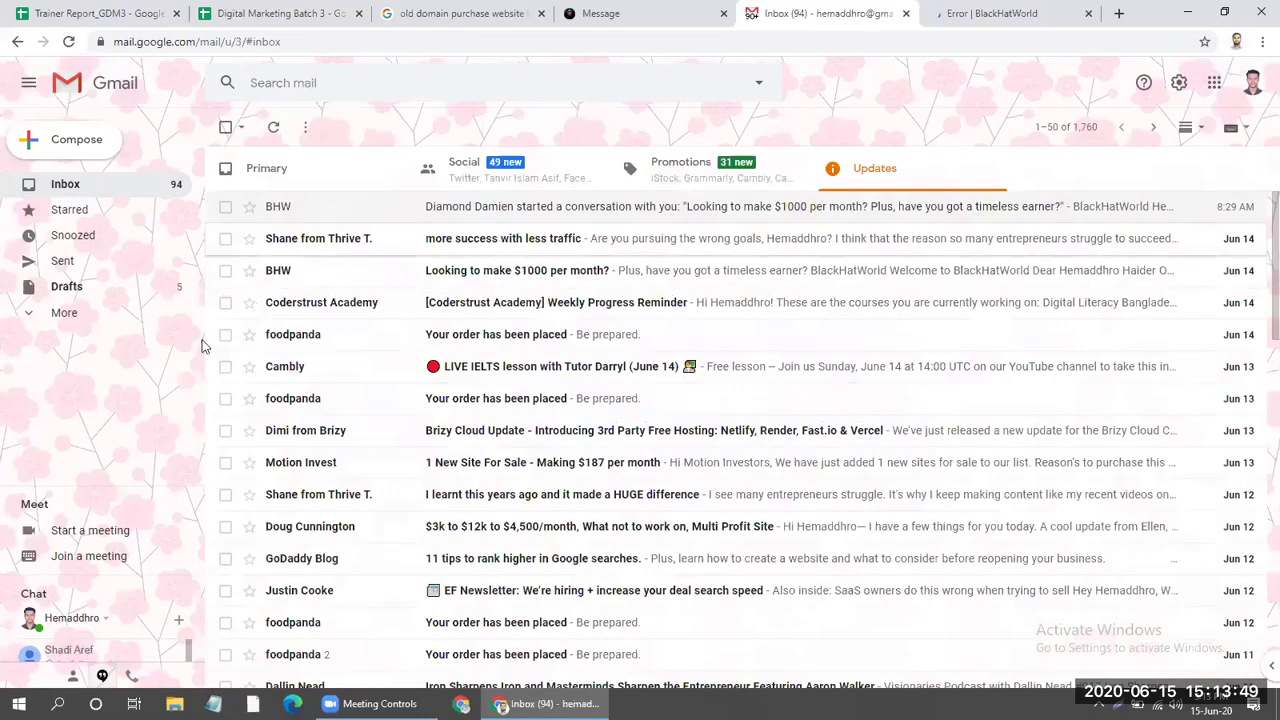
Close the BlackHatWorld page and show the All Mail folder.
click(86, 318)
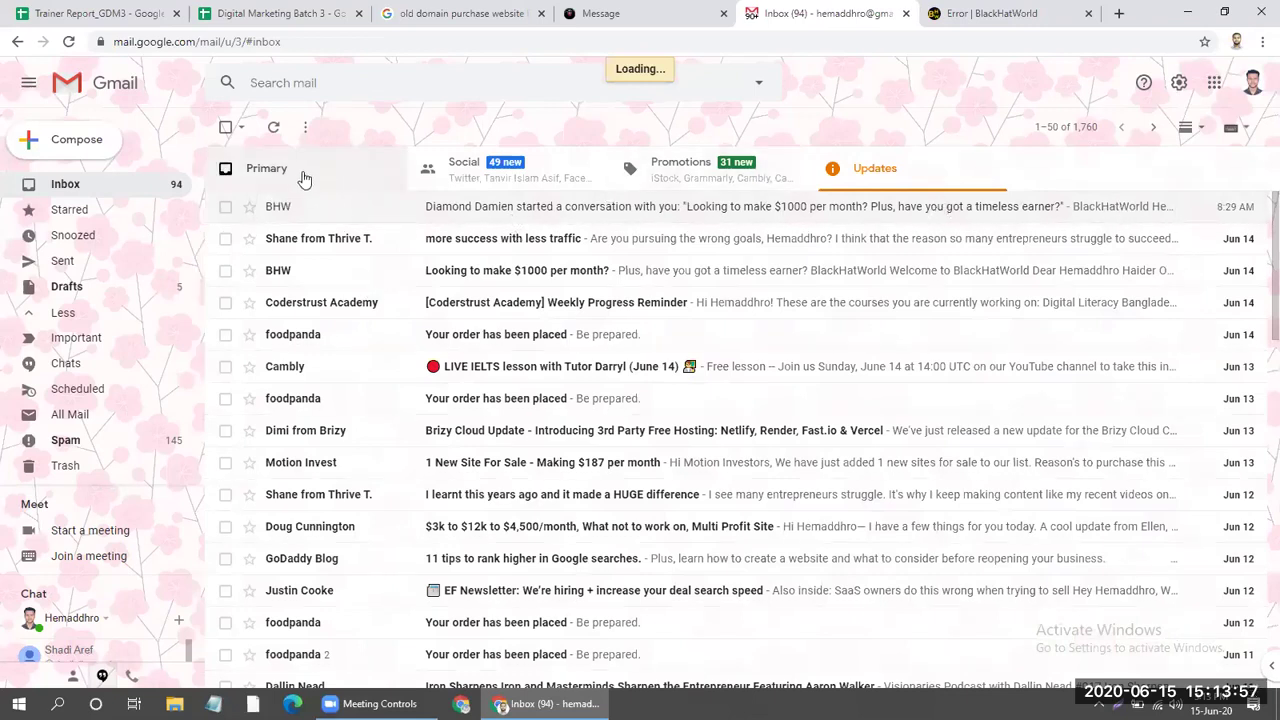
click(983, 12)
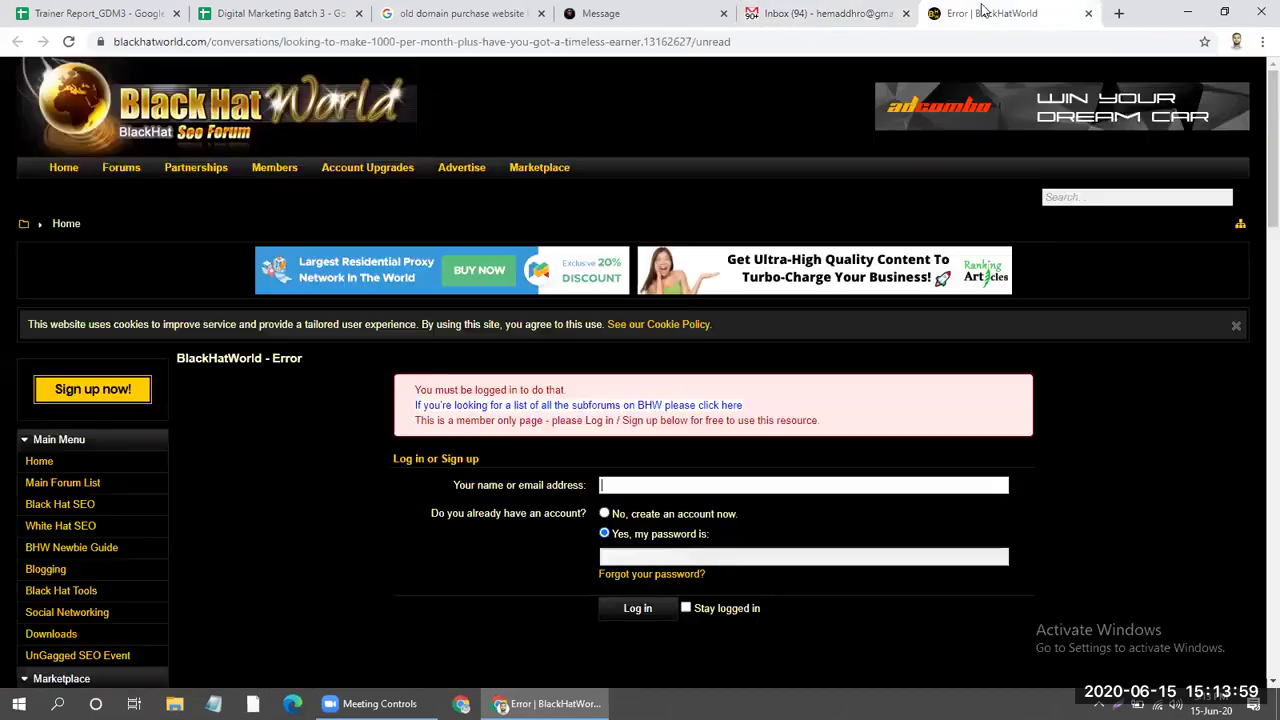
scroll(640, 400, down, 5)
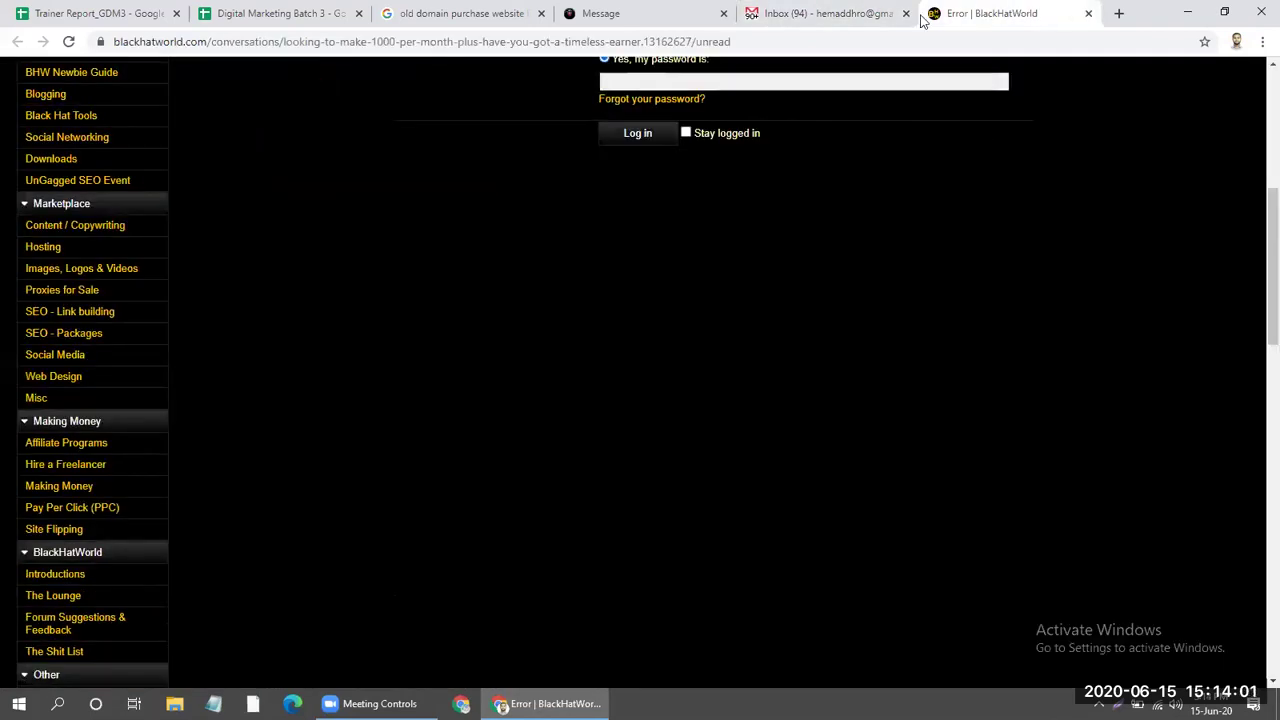
click(1088, 13)
click(137, 423)
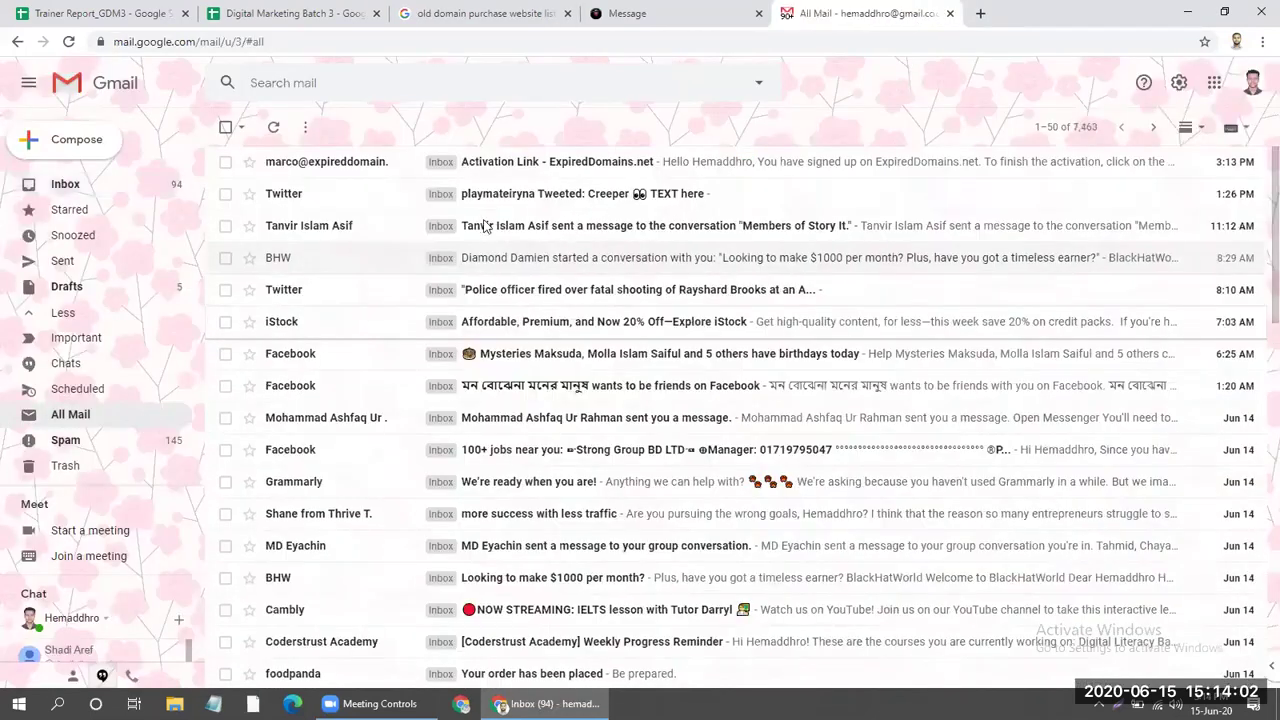
Open the ExpiredDomains.net activation e-mail's link and close the old registration success page.
click(645, 165)
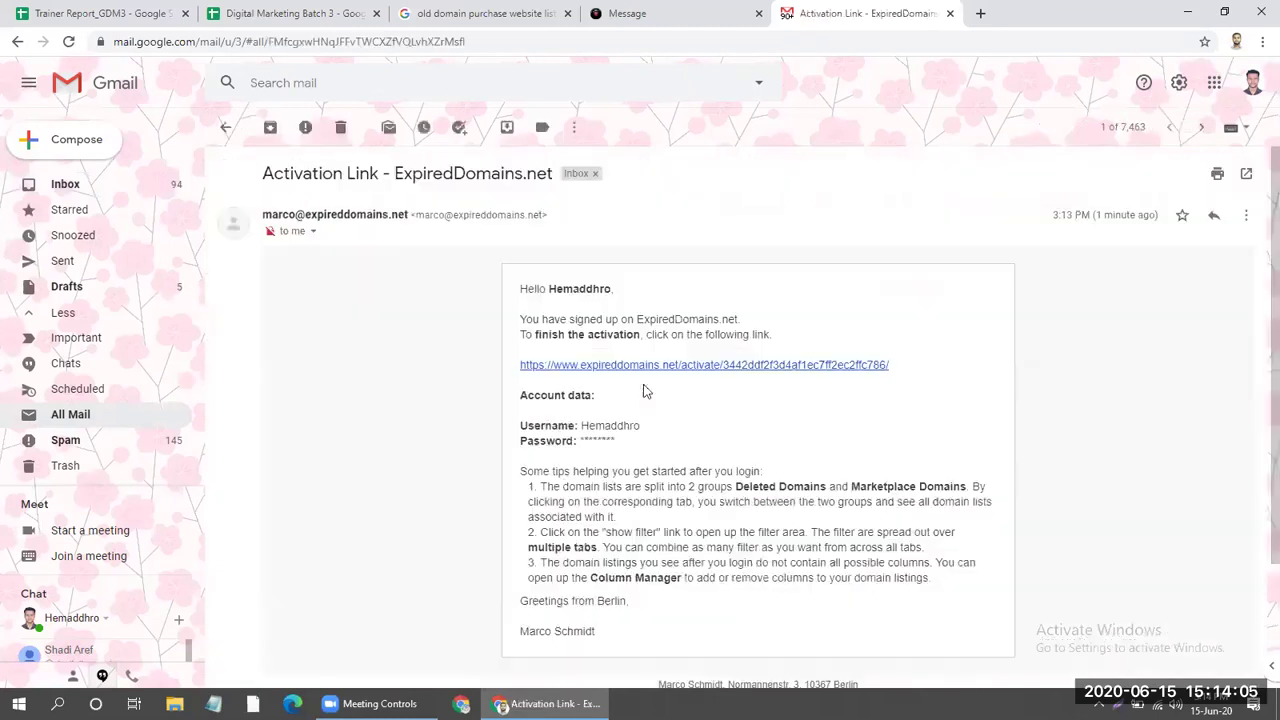
click(645, 365)
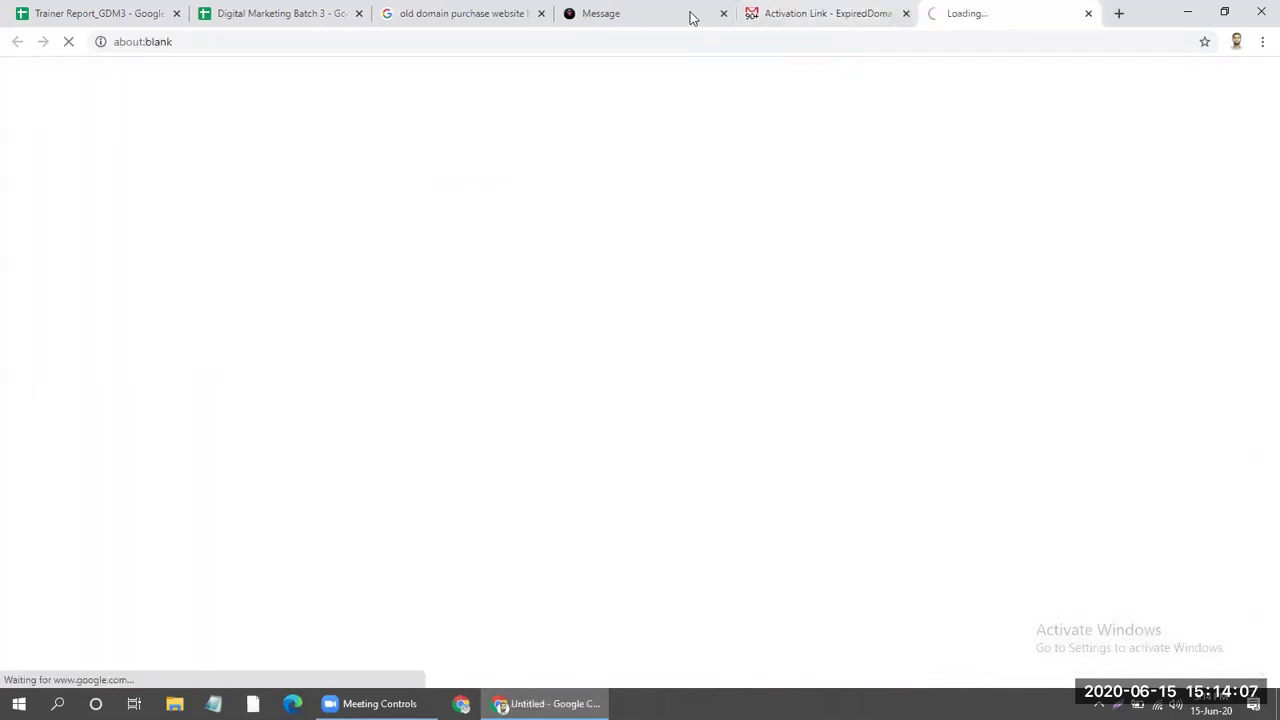
click(718, 18)
click(723, 13)
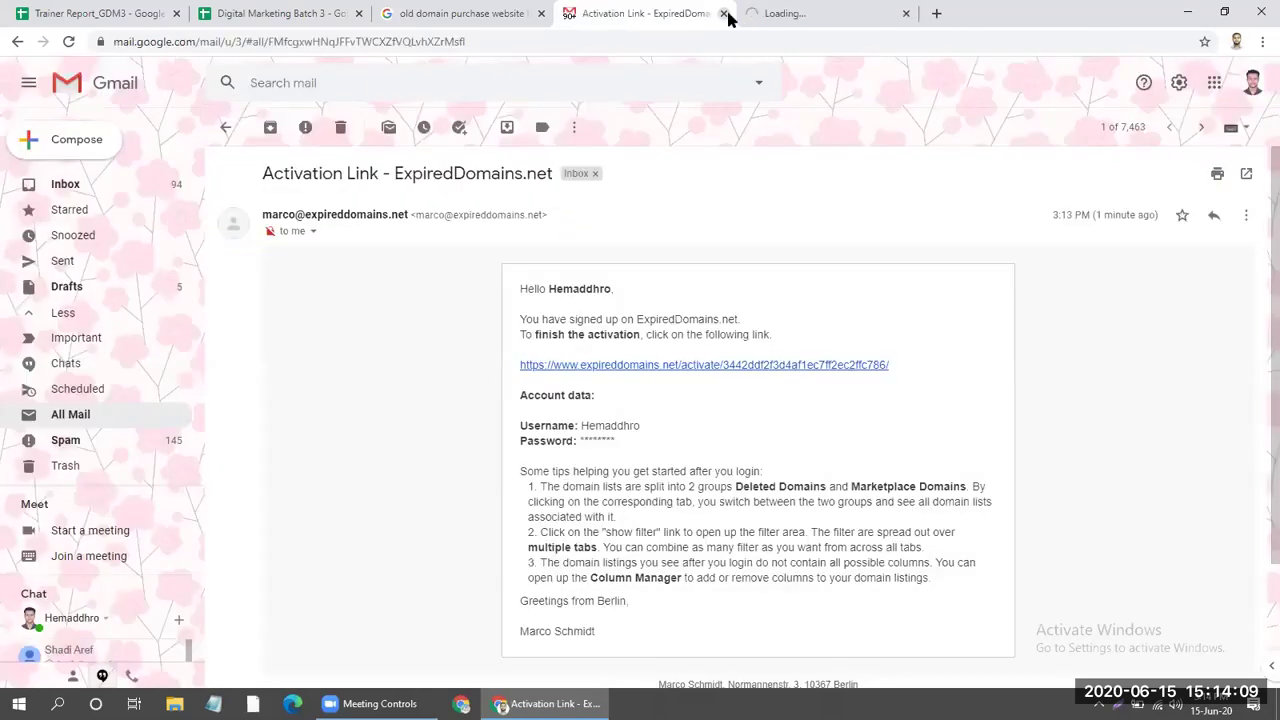
click(500, 14)
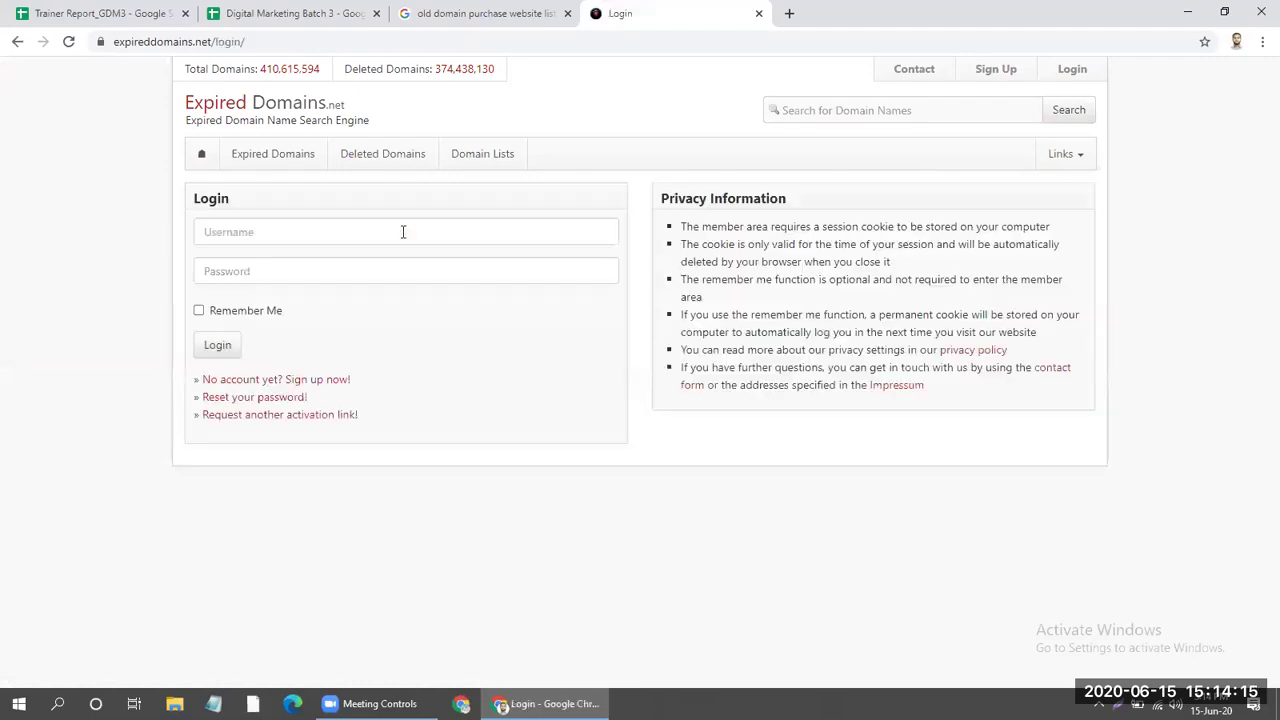
Log in to the member area with the saved username and password, declining to save it.
click(403, 232)
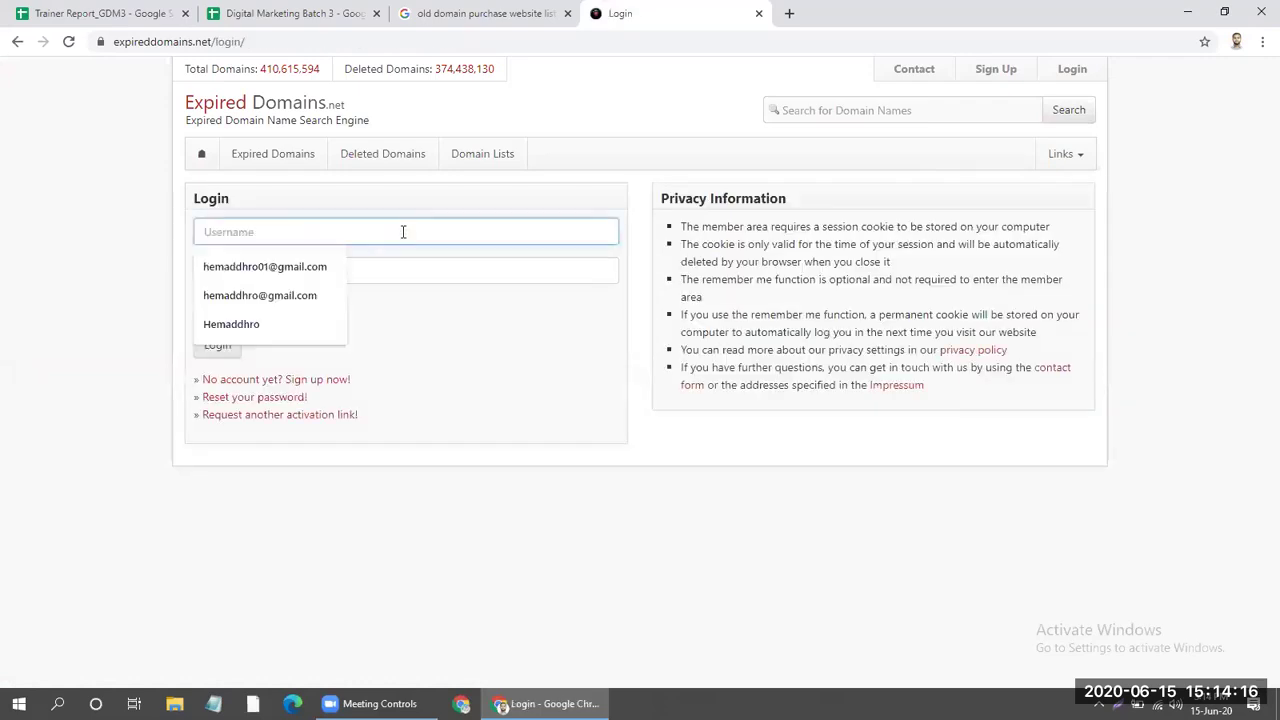
click(340, 271)
text(••)
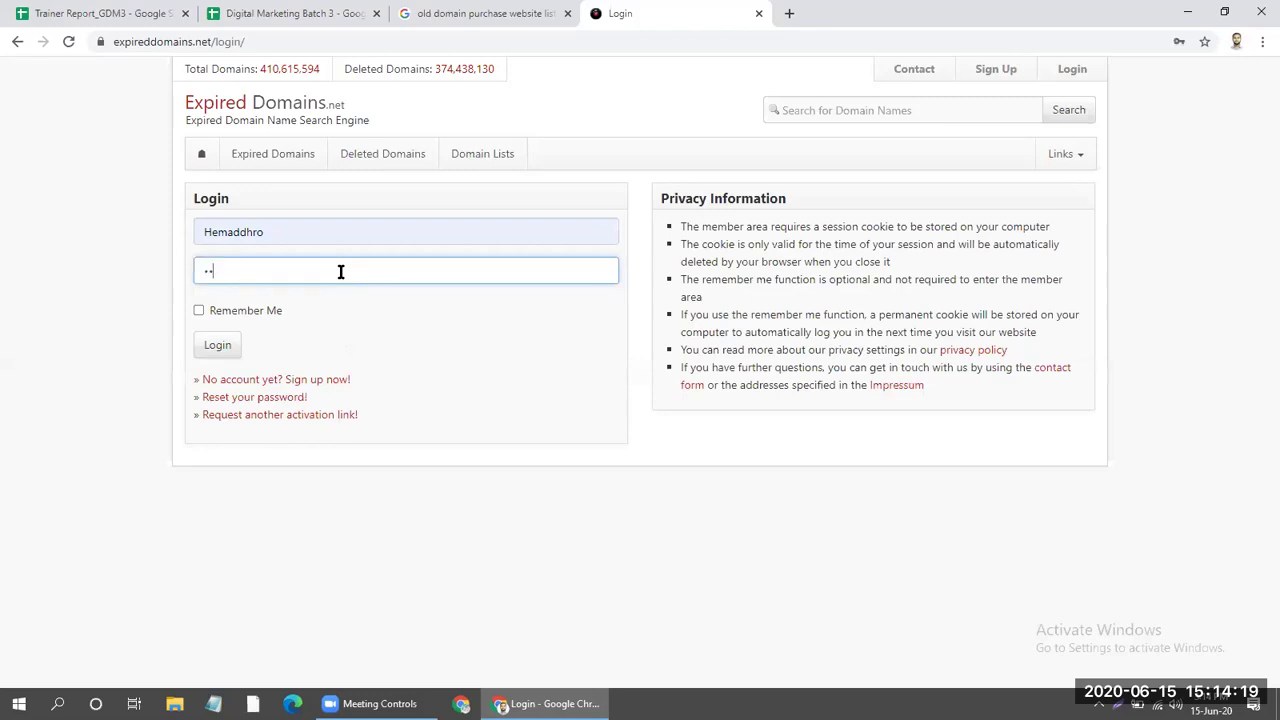
text(•••)
click(214, 346)
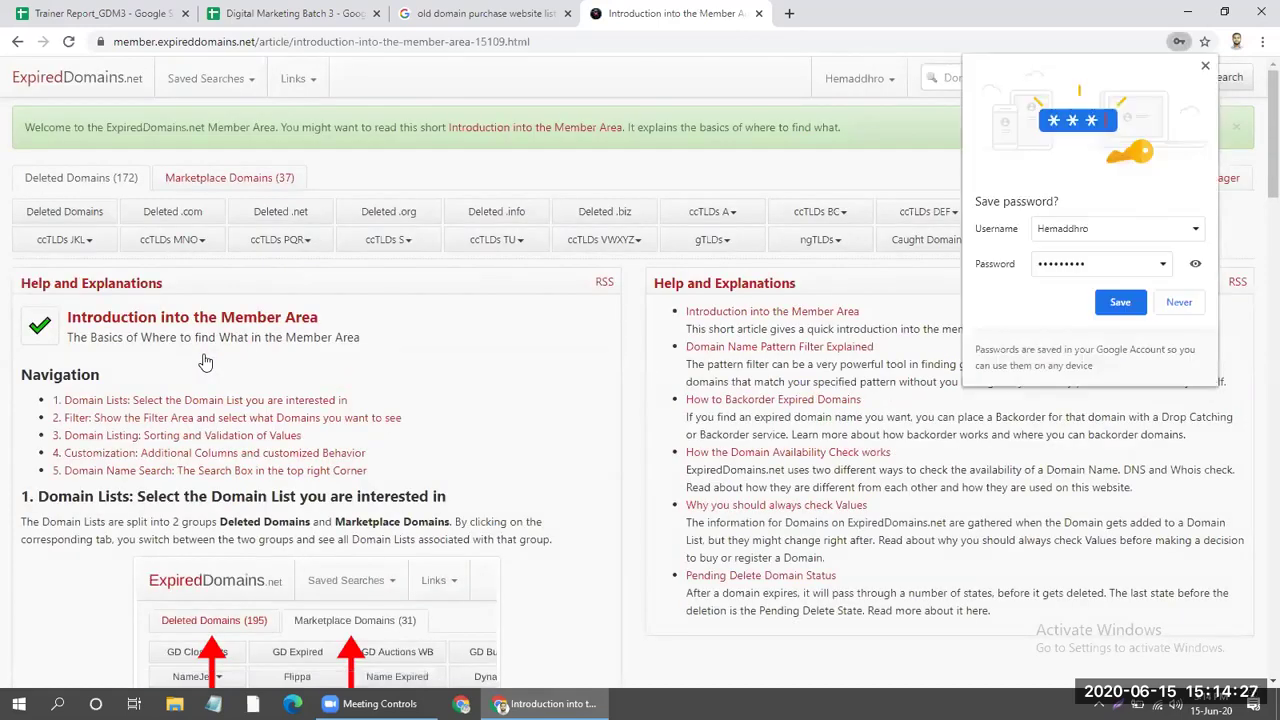
click(1206, 67)
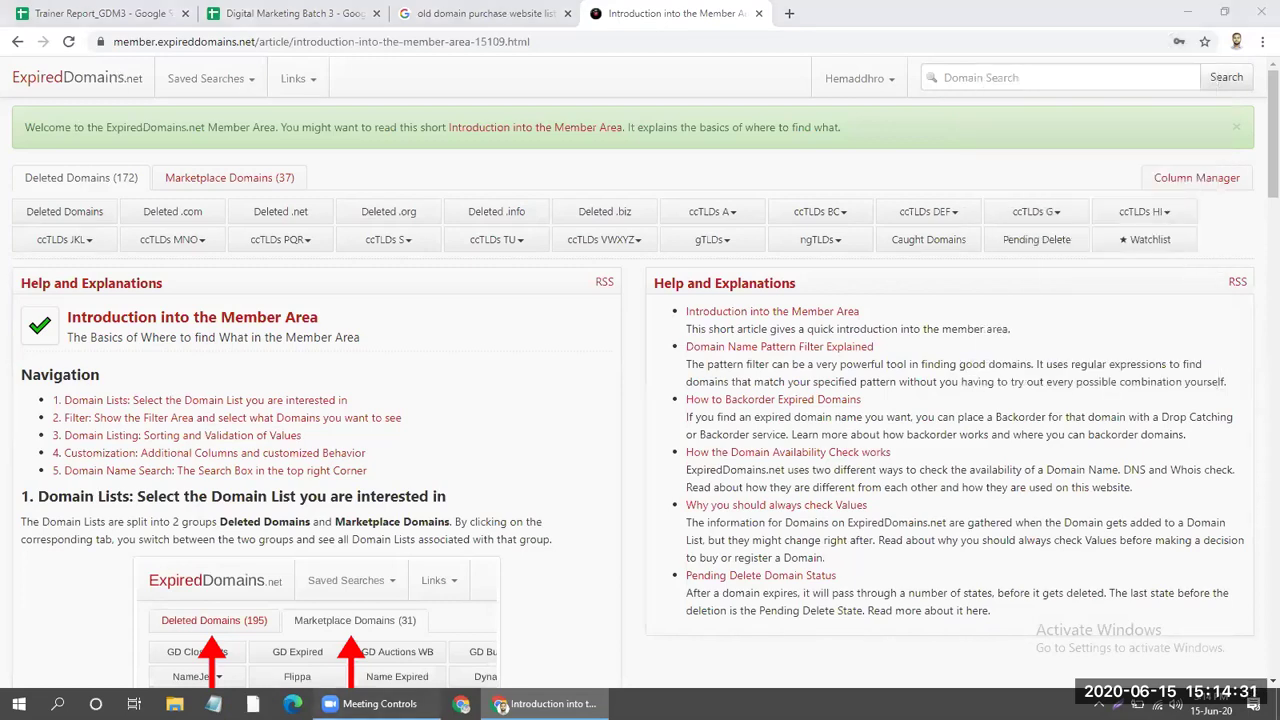
Close the domain search results tab.
click(416, 12)
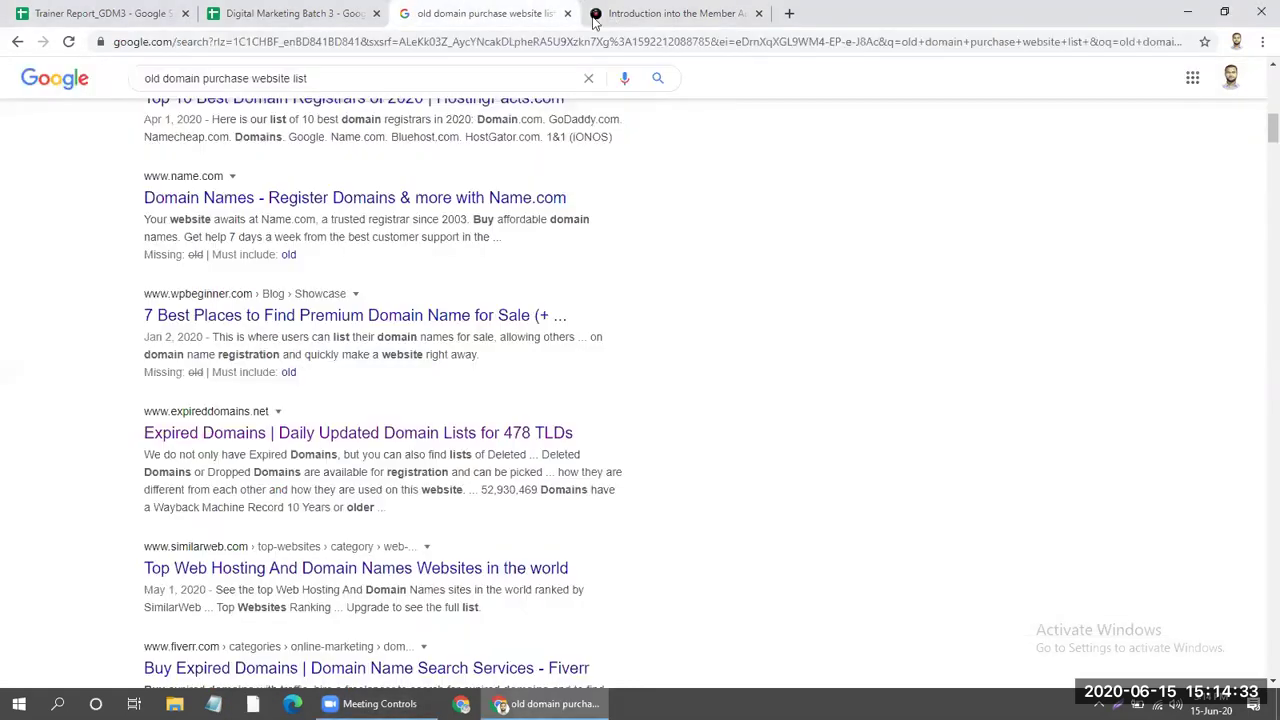
key(ctrl+w)
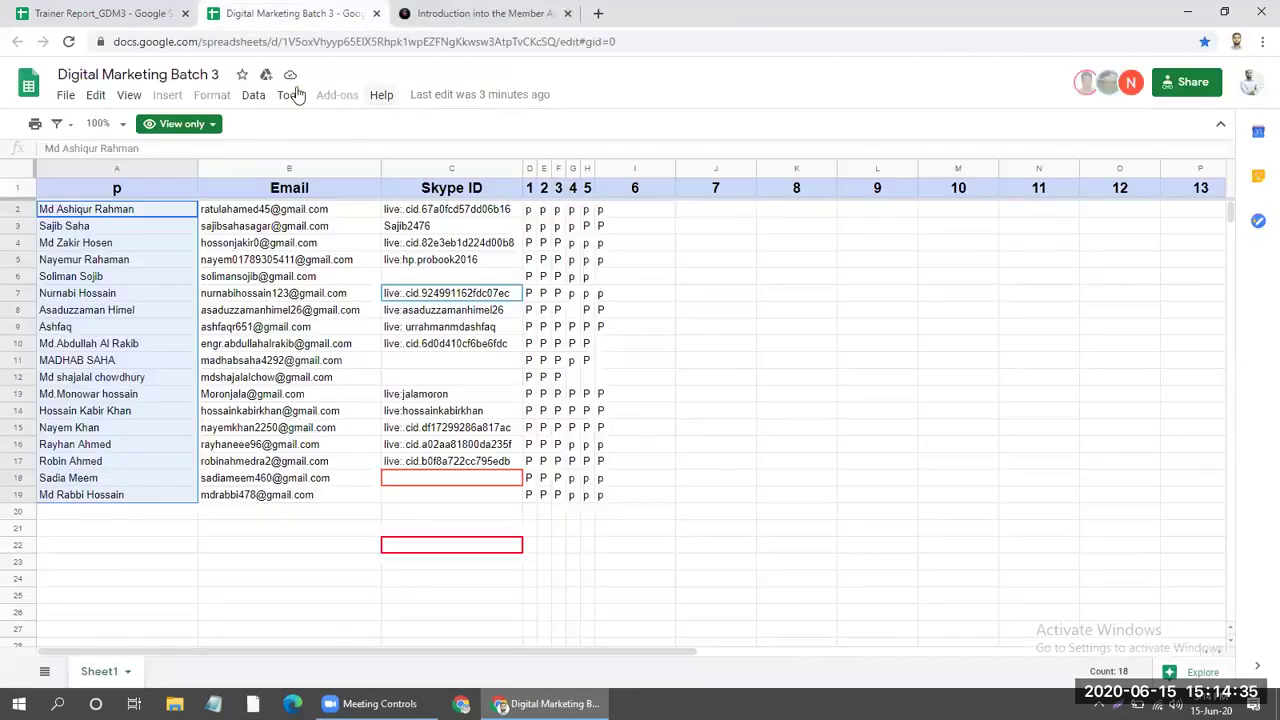
key(ctrl+shift+Tab)
Select the student names A2:A19 in Digital Marketing Batch 3, then close that sheet.
click(283, 10)
click(107, 511)
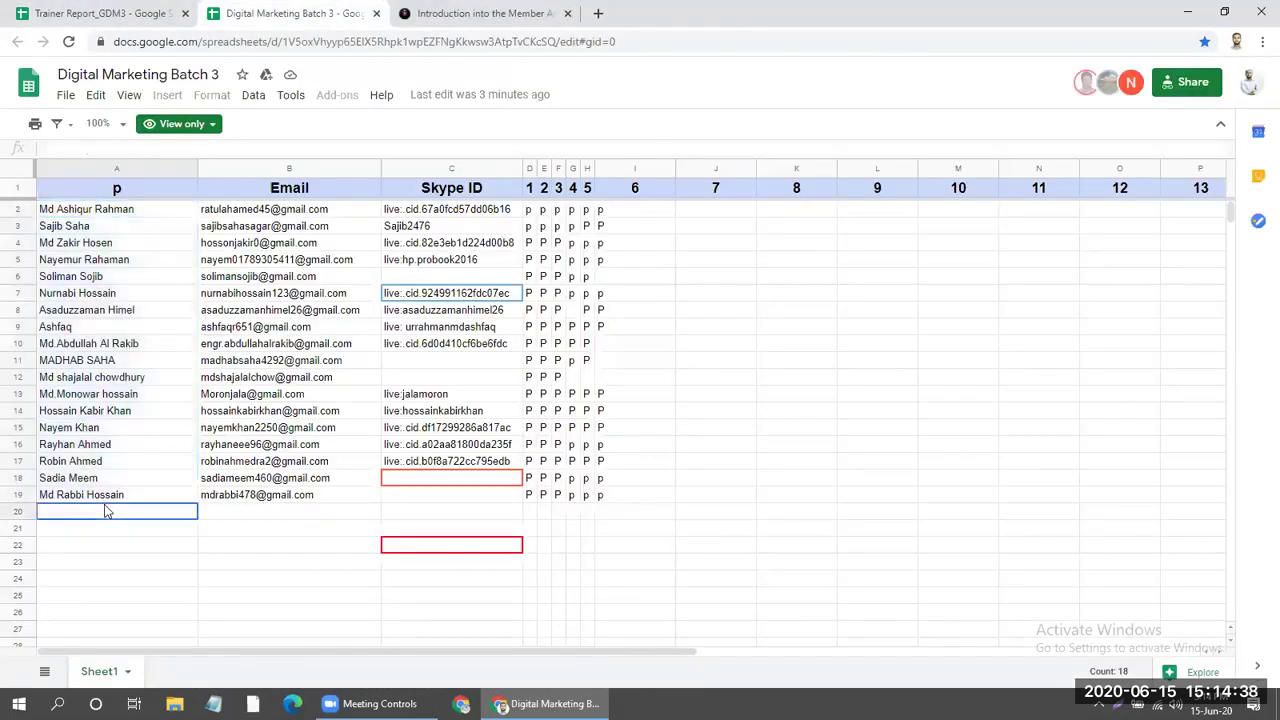
click(128, 211)
drag(97, 430, 116, 502)
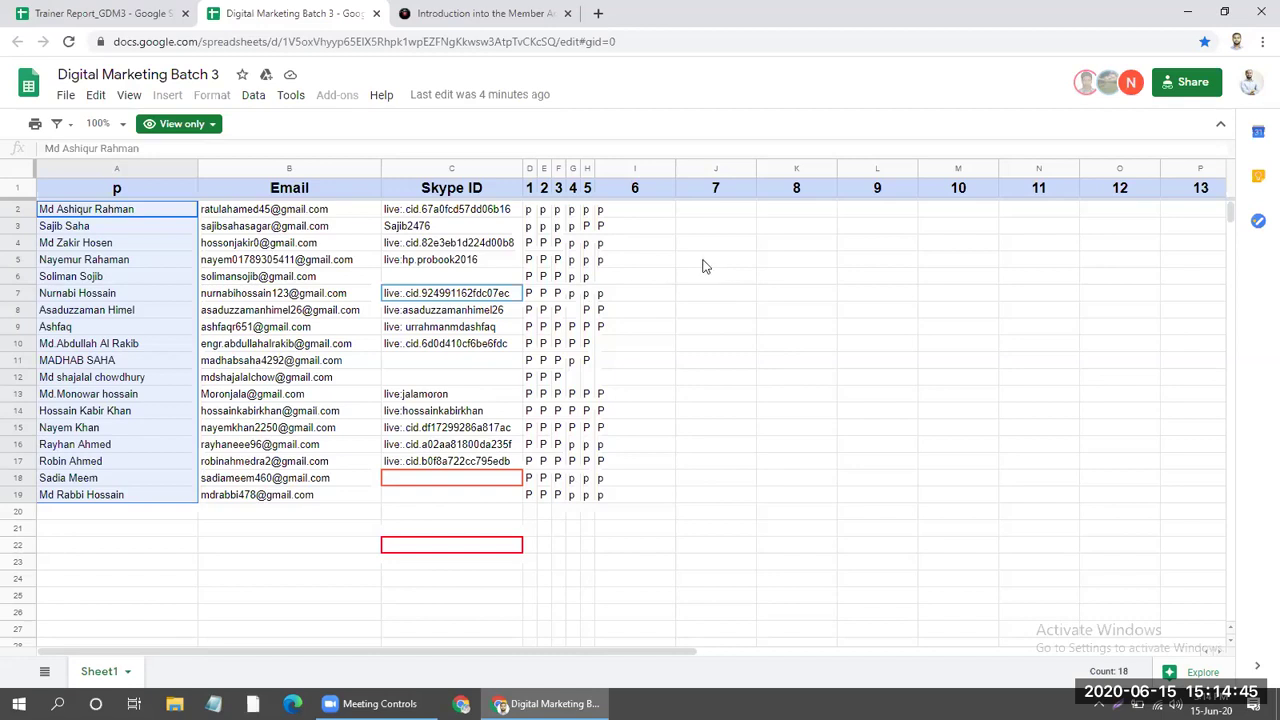
click(510, 14)
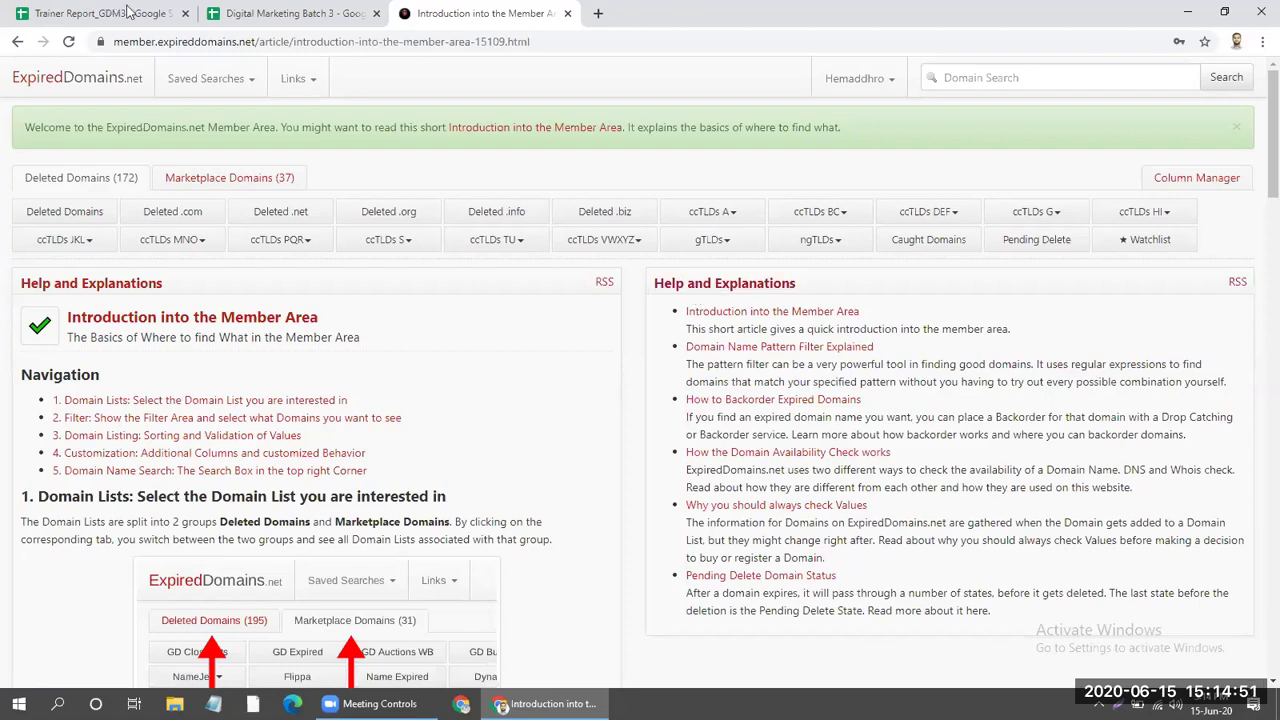
click(340, 14)
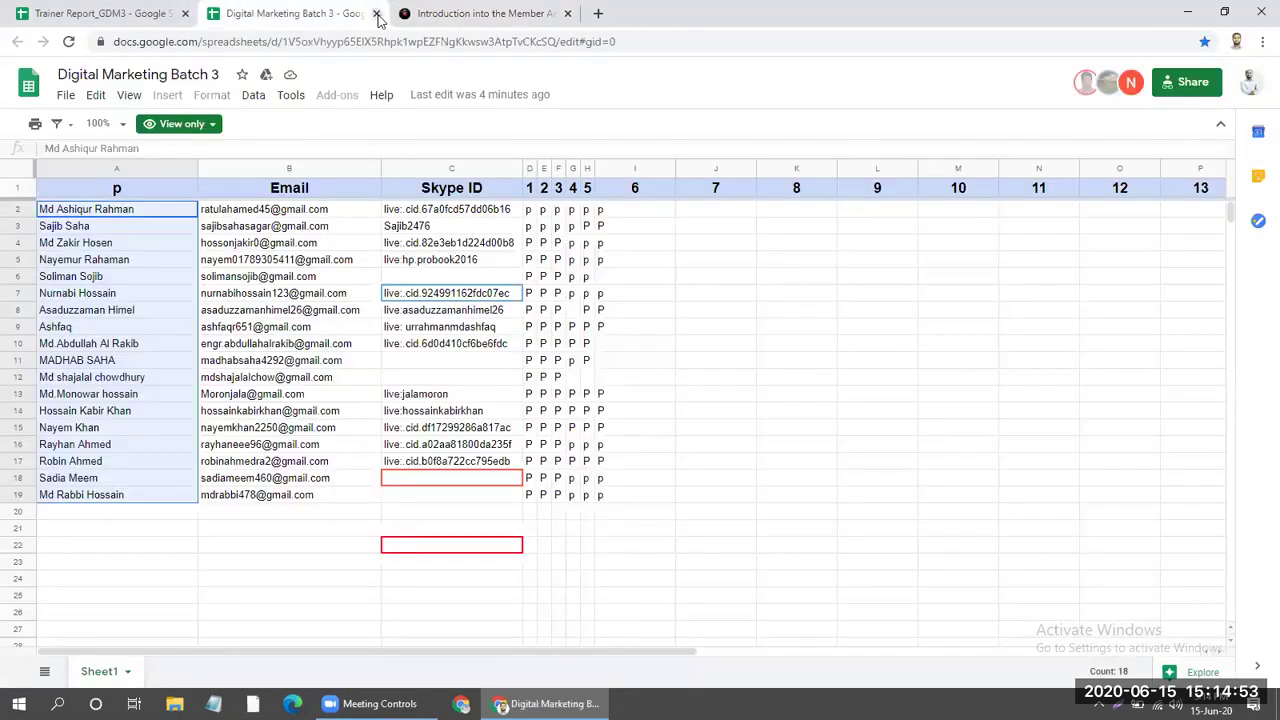
click(376, 14)
Set the class 6 trainee count in F9 to 22.
click(110, 10)
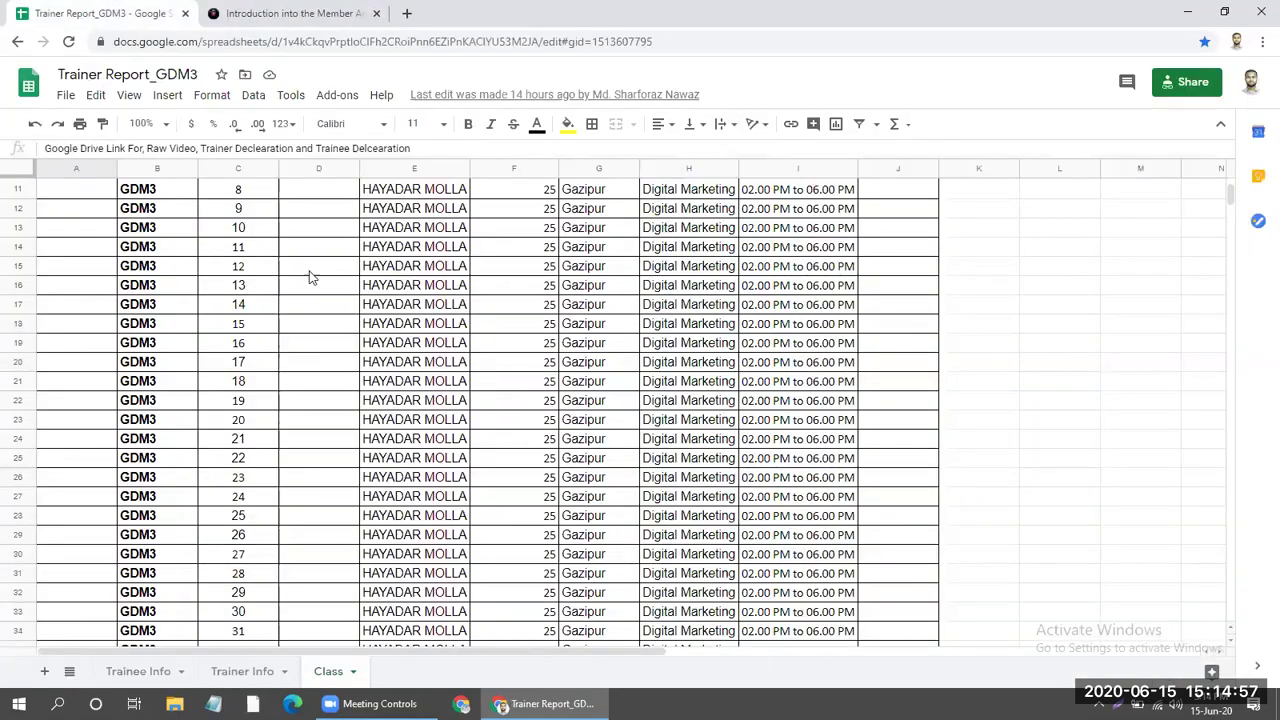
scroll(645, 340, down, 1)
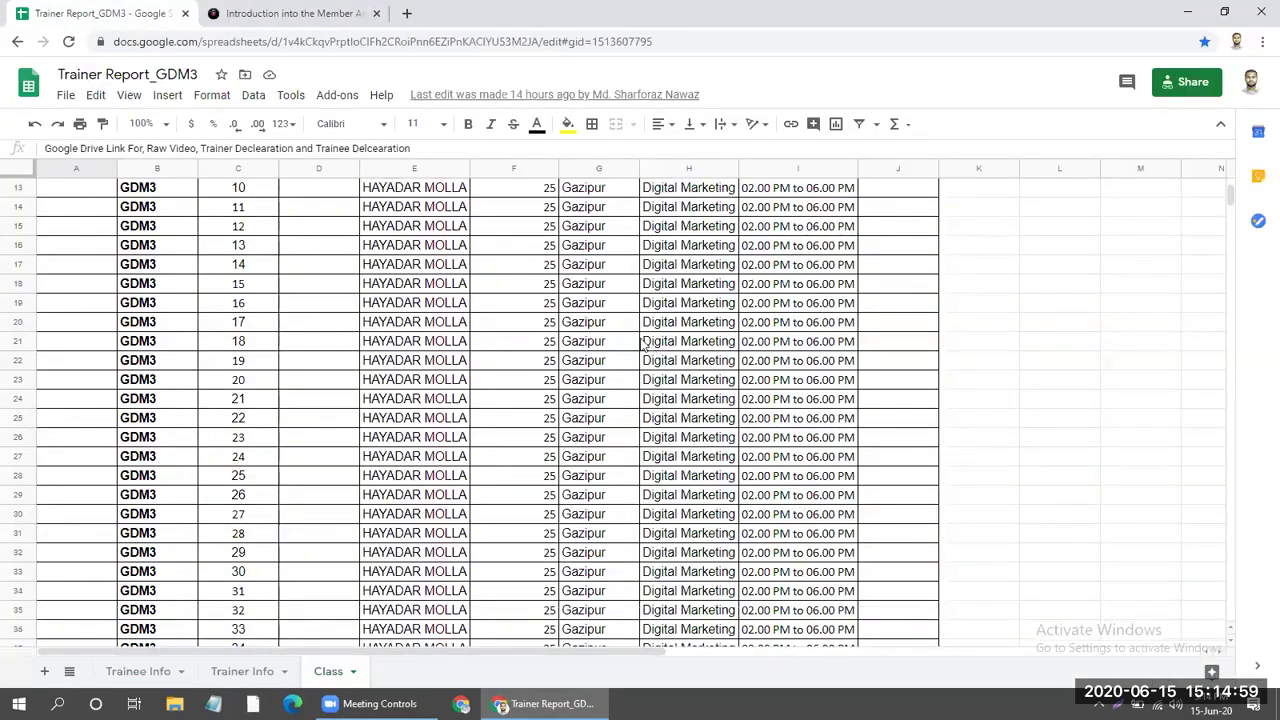
scroll(600, 342, up, 5)
click(515, 344)
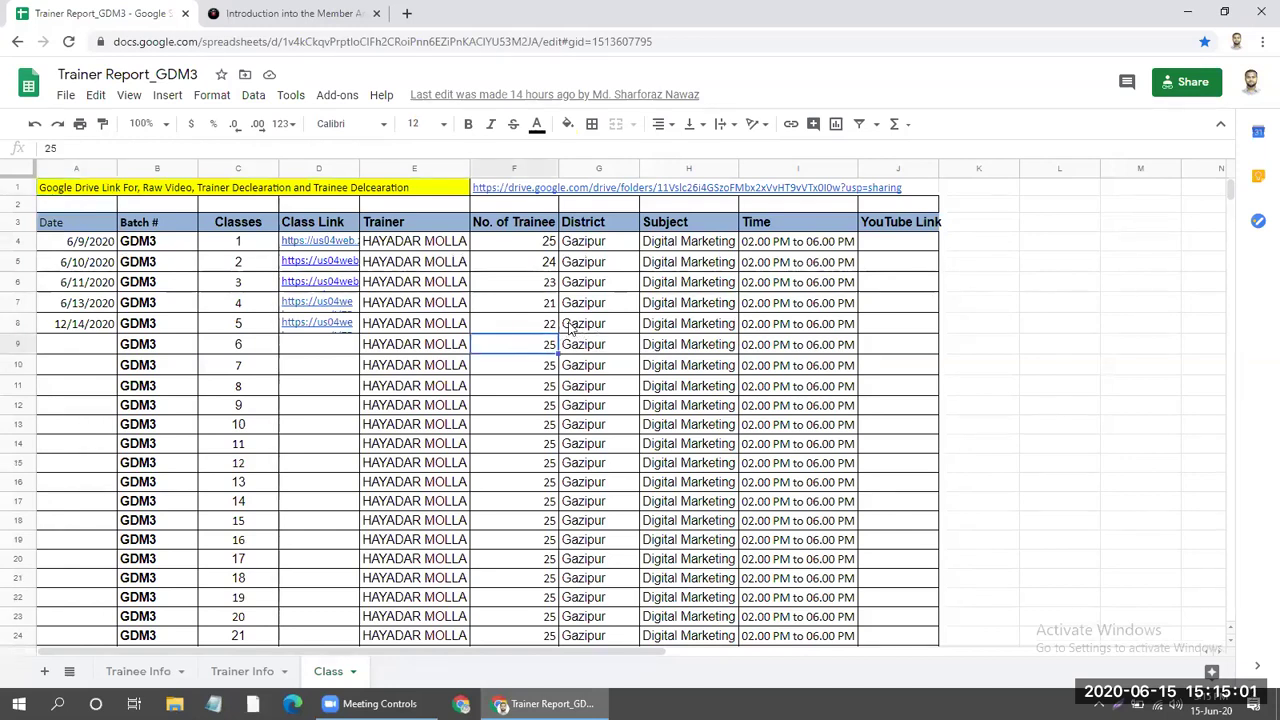
click(542, 325)
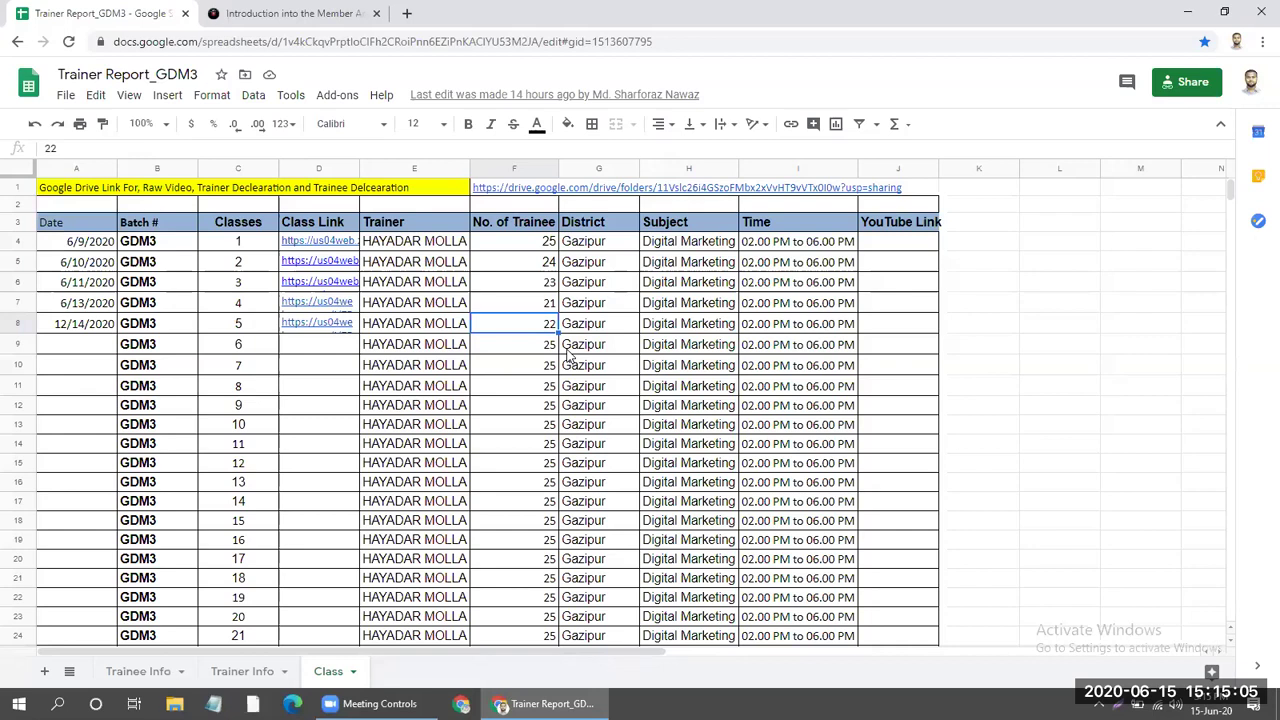
click(547, 349)
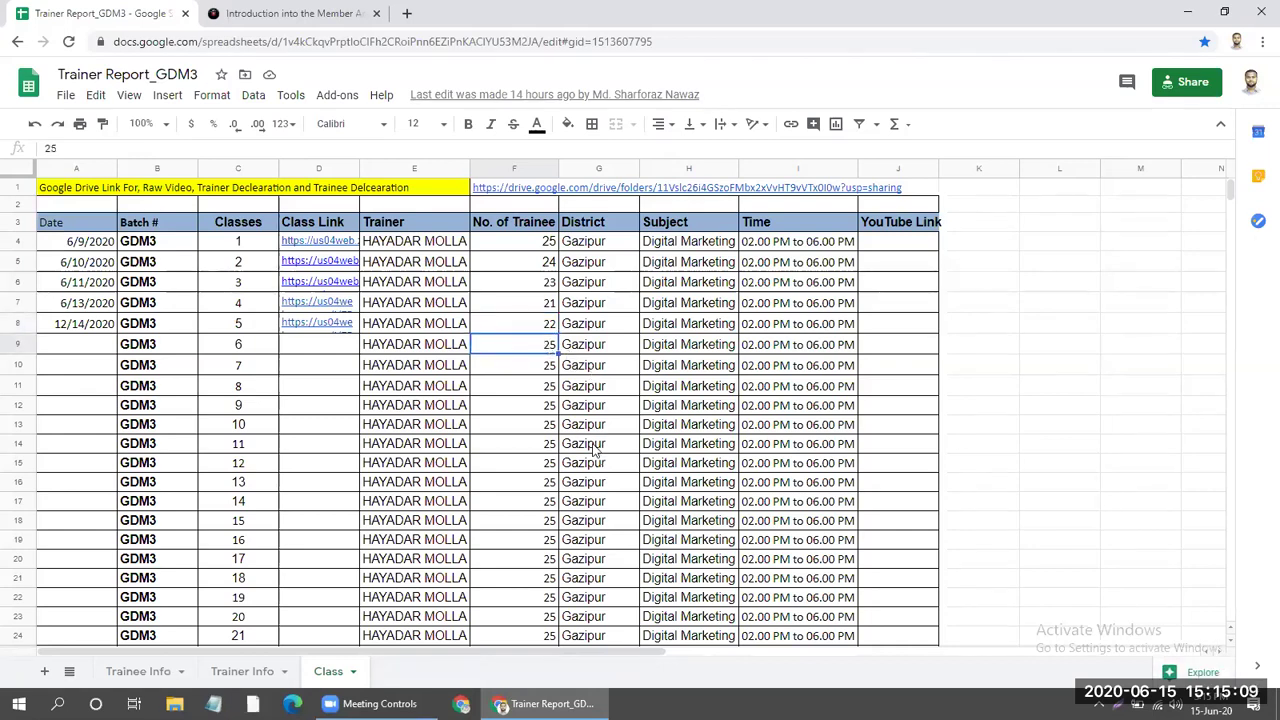
text(222)
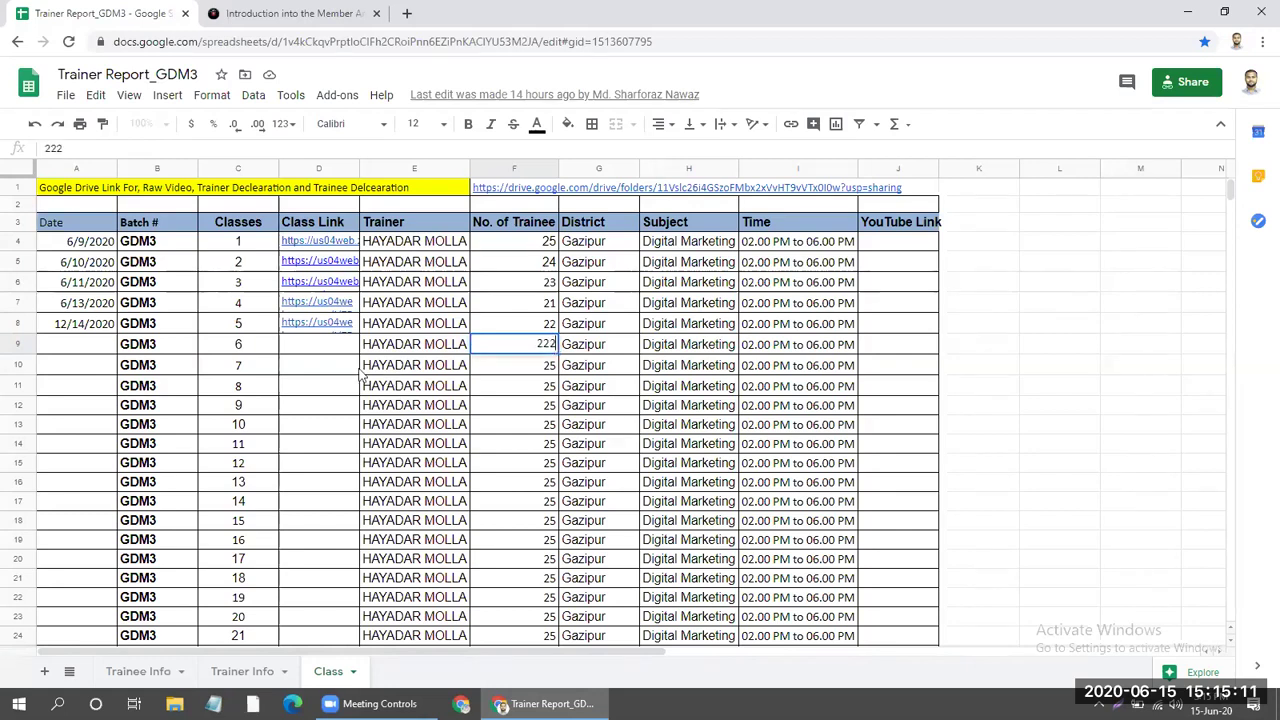
key(BackSpace)
Copy the class 5 meeting link from D8 into D9 for class 6.
click(324, 328)
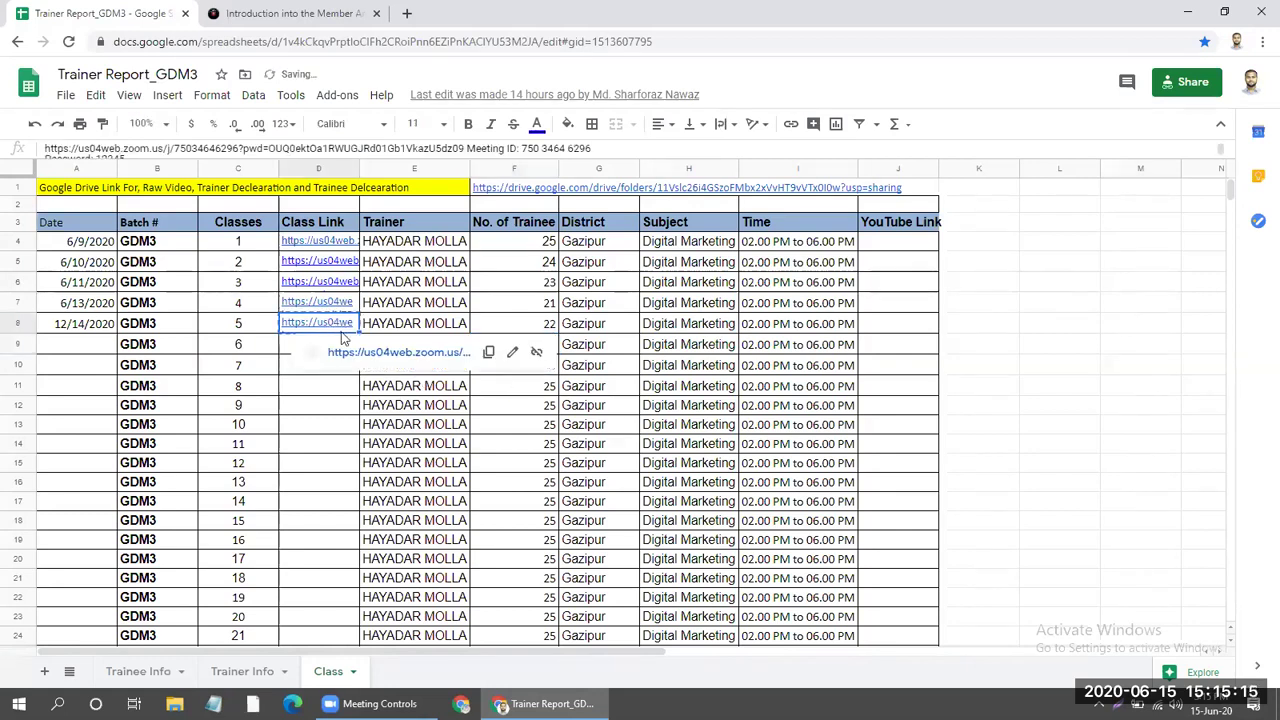
key(ctrl+c)
click(266, 350)
click(322, 352)
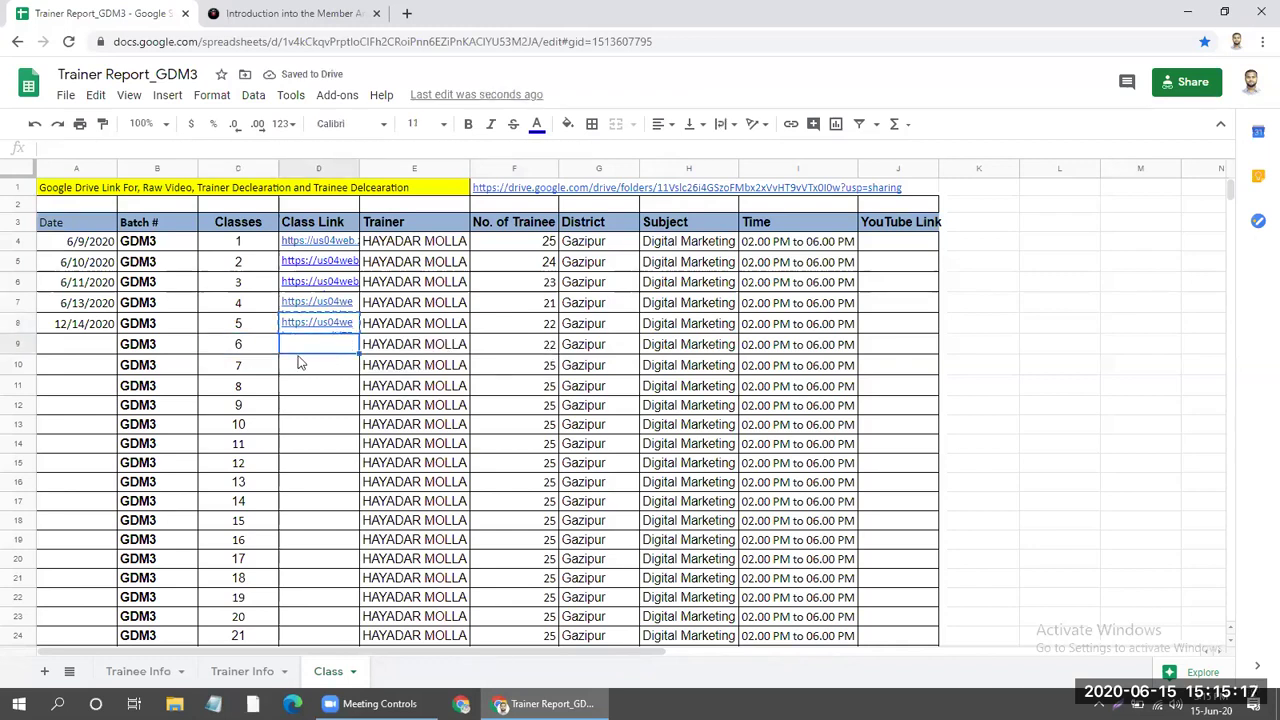
key(ctrl+v)
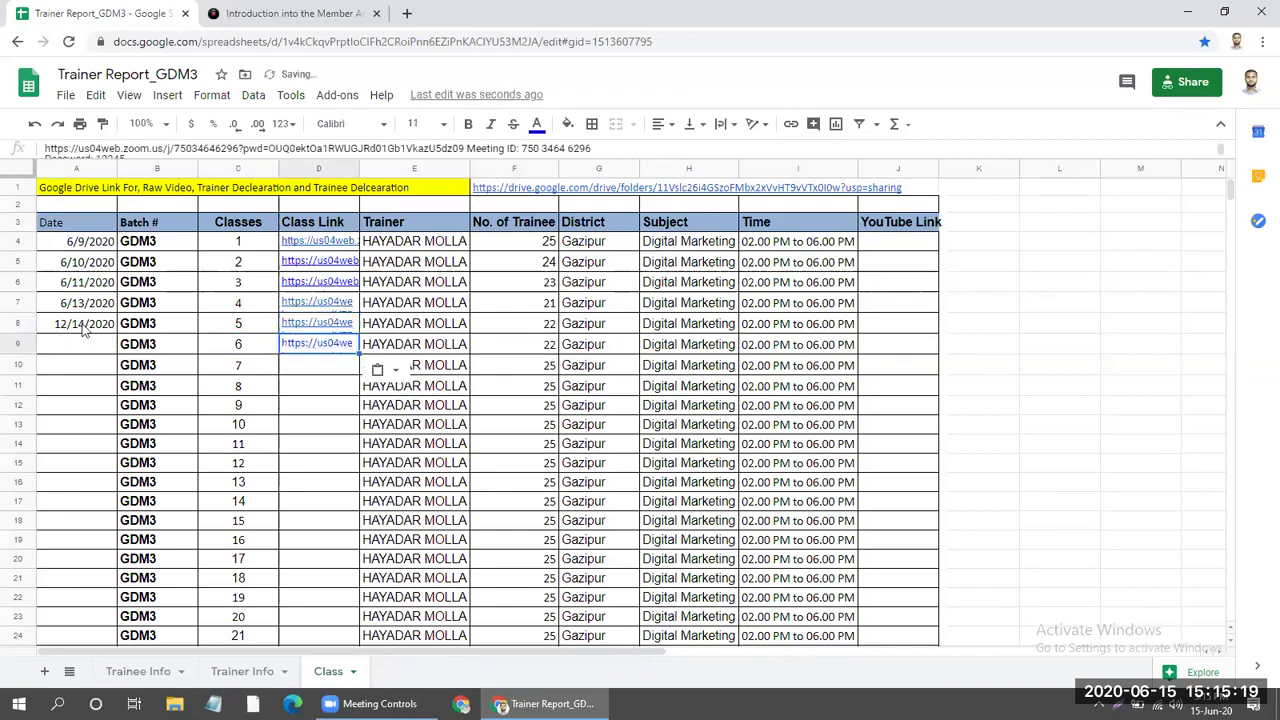
Extend the dates from A8 so class 6 gets 12/15/2020.
click(86, 330)
drag(115, 333, 180, 343)
click(414, 426)
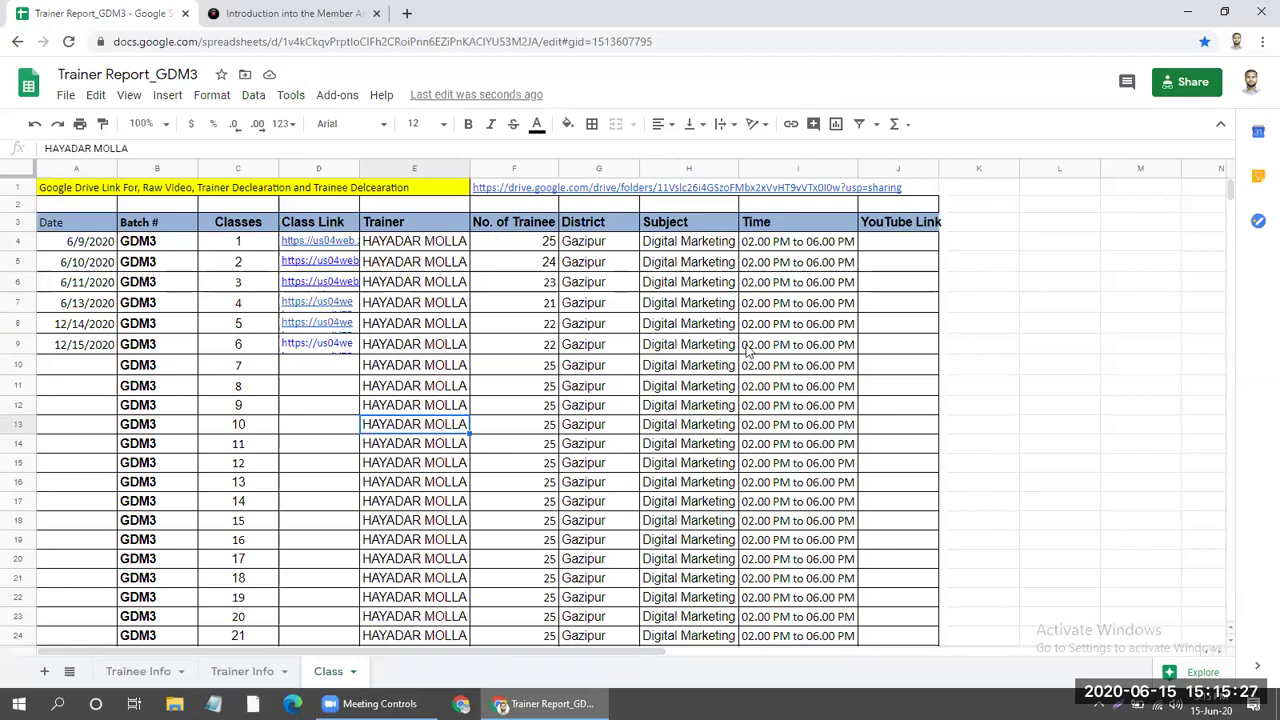
click(886, 248)
scroll(819, 293, down, 1)
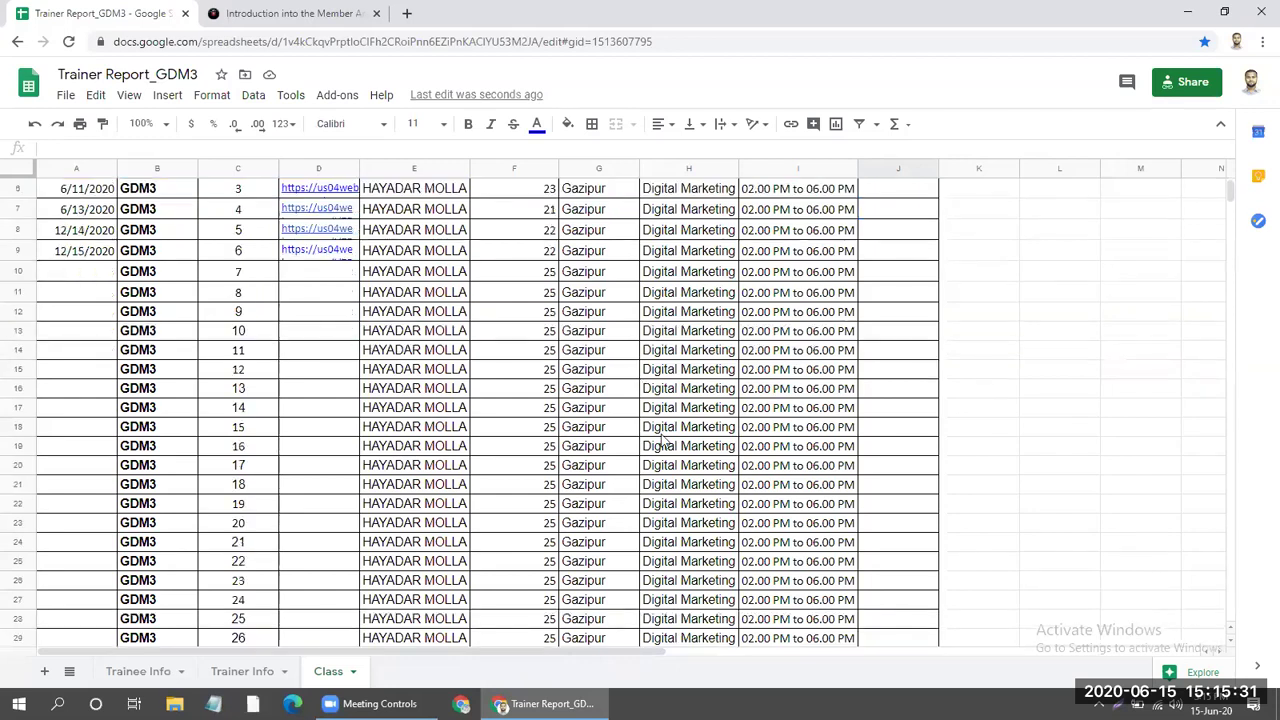
Look at the Trainer Info sheet, then the Trainee Info sheet.
click(249, 672)
click(249, 672)
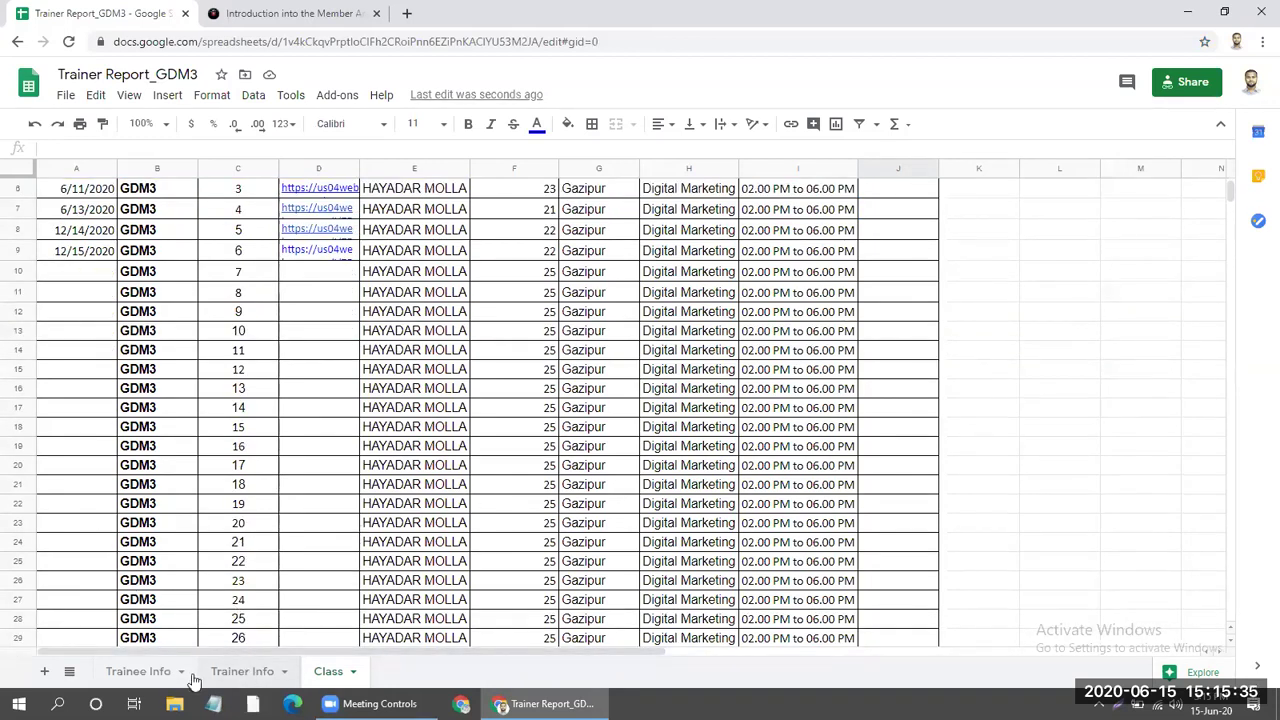
click(167, 670)
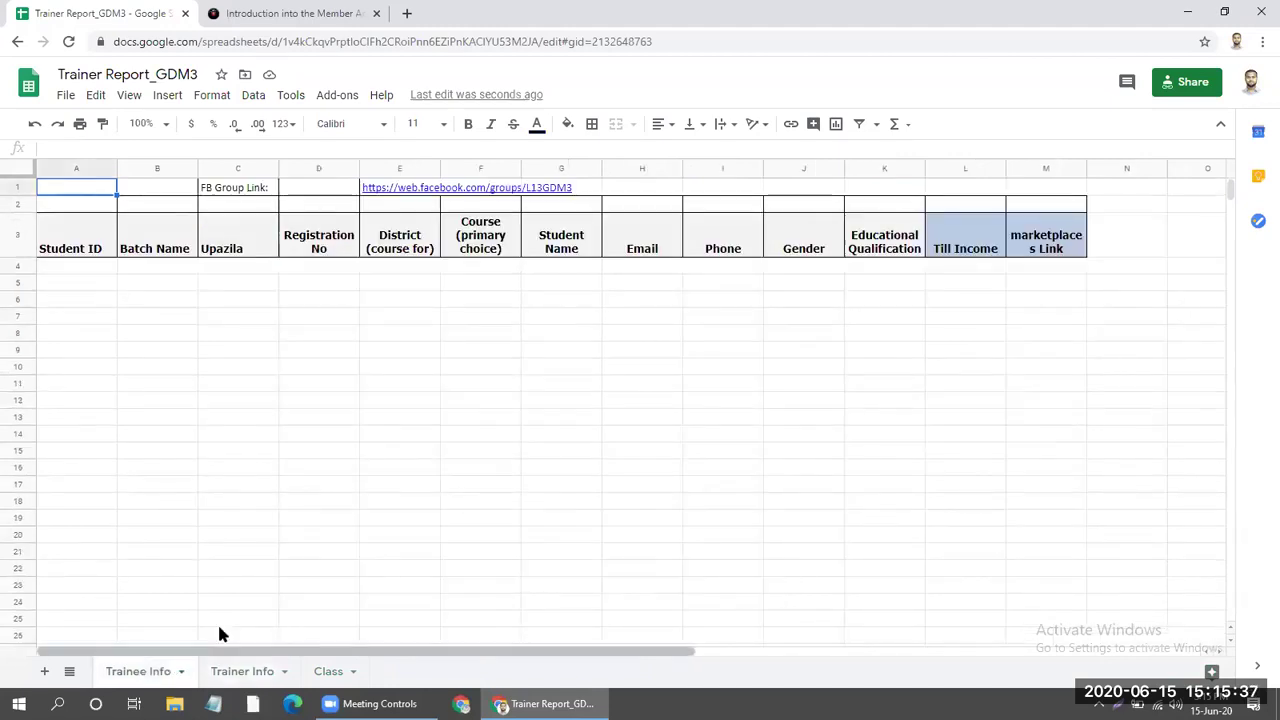
Back in the member area, enter 'garden' in the Domain Search box without running it.
click(288, 10)
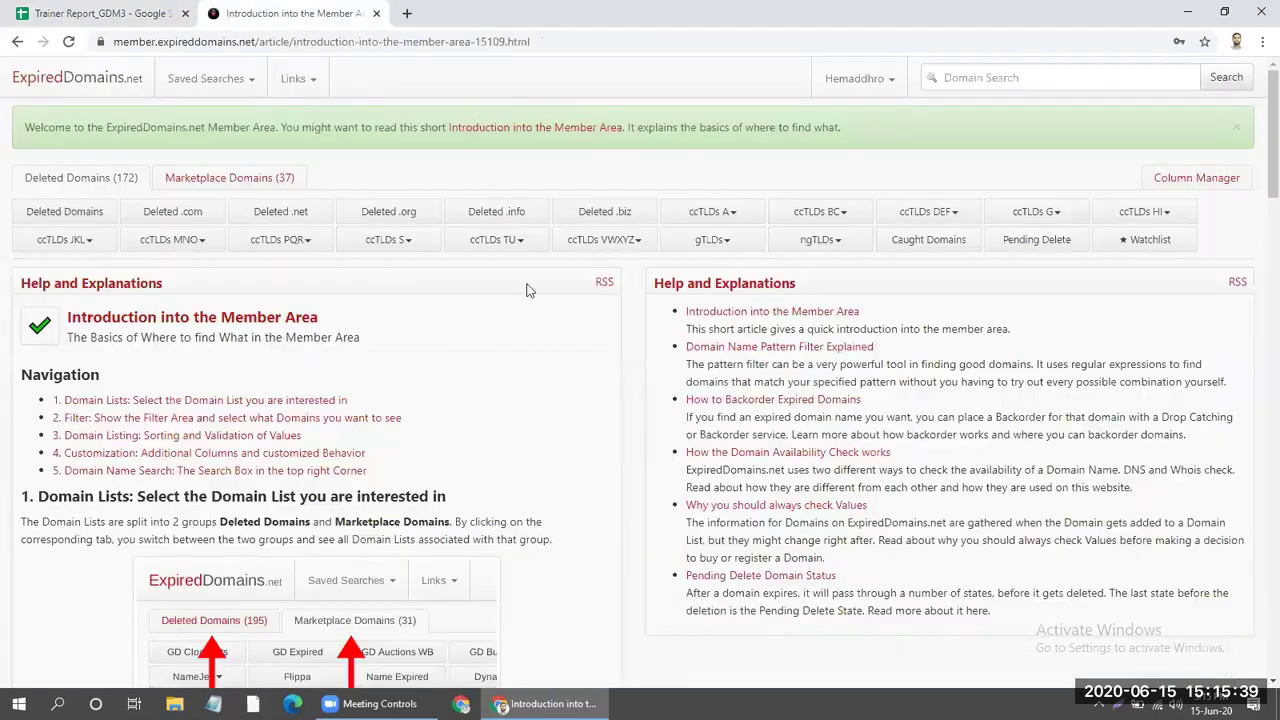
scroll(620, 346, down, 5)
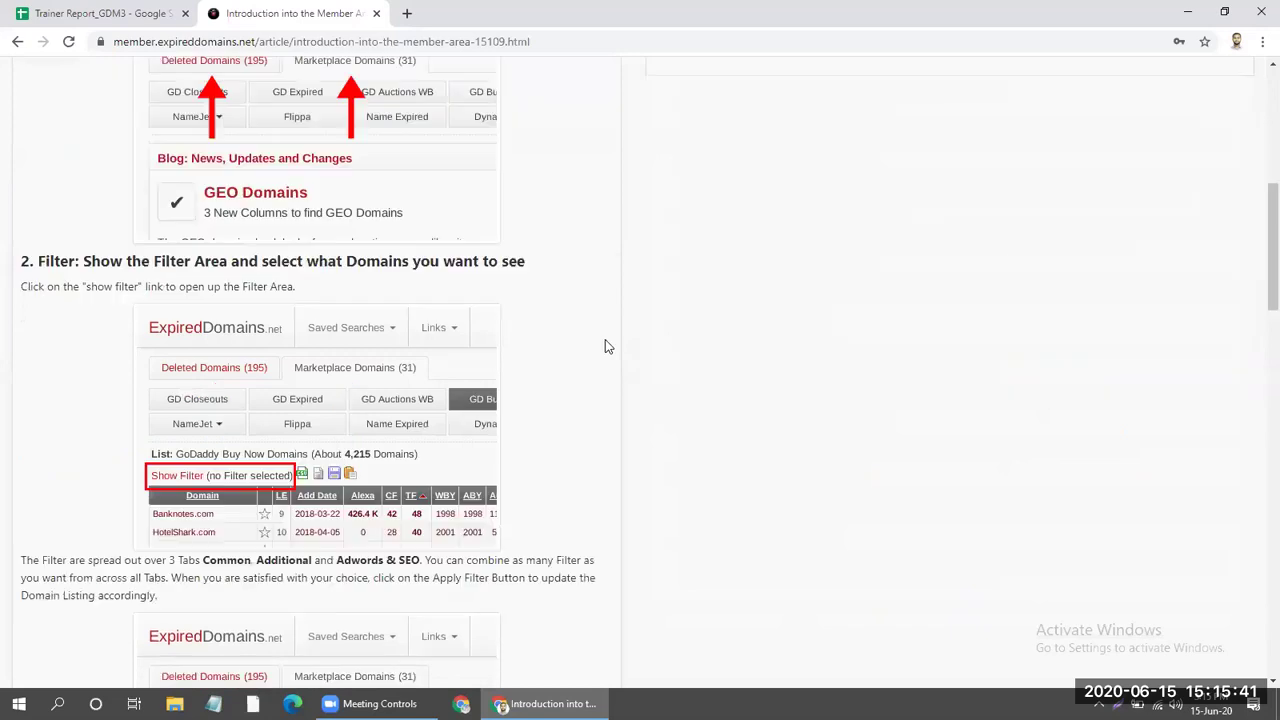
scroll(606, 346, up, 5)
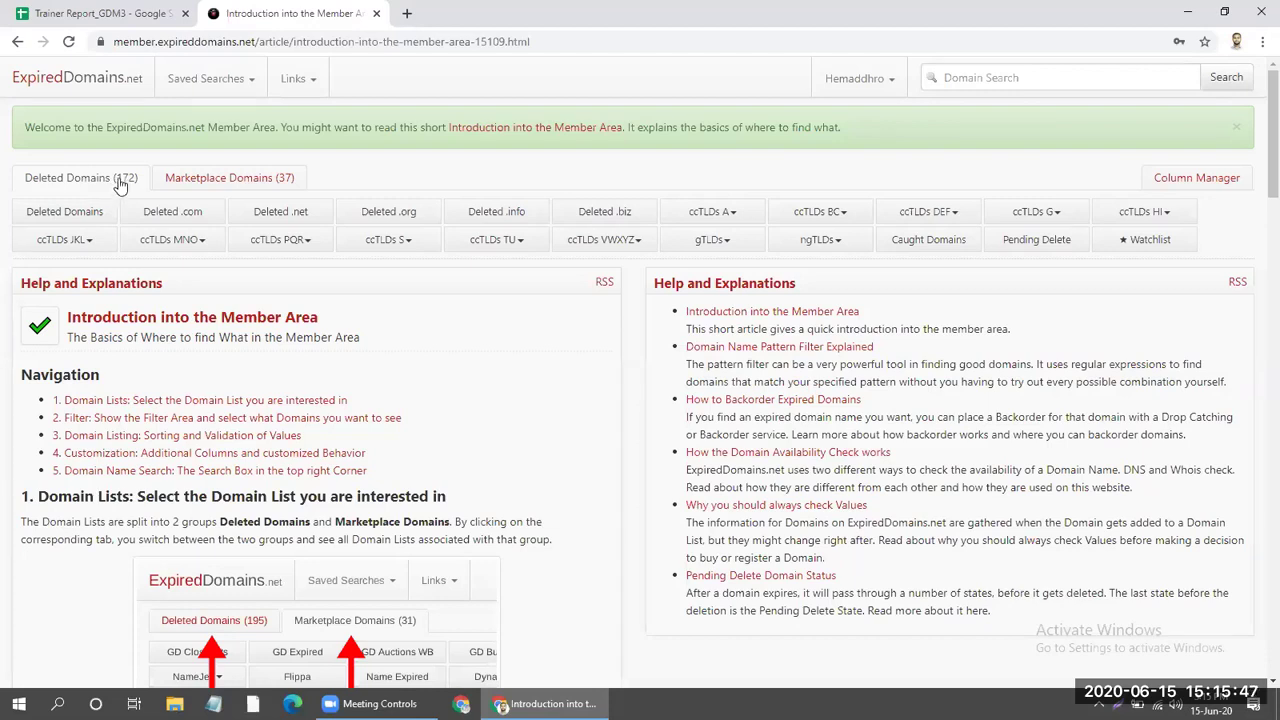
click(1014, 66)
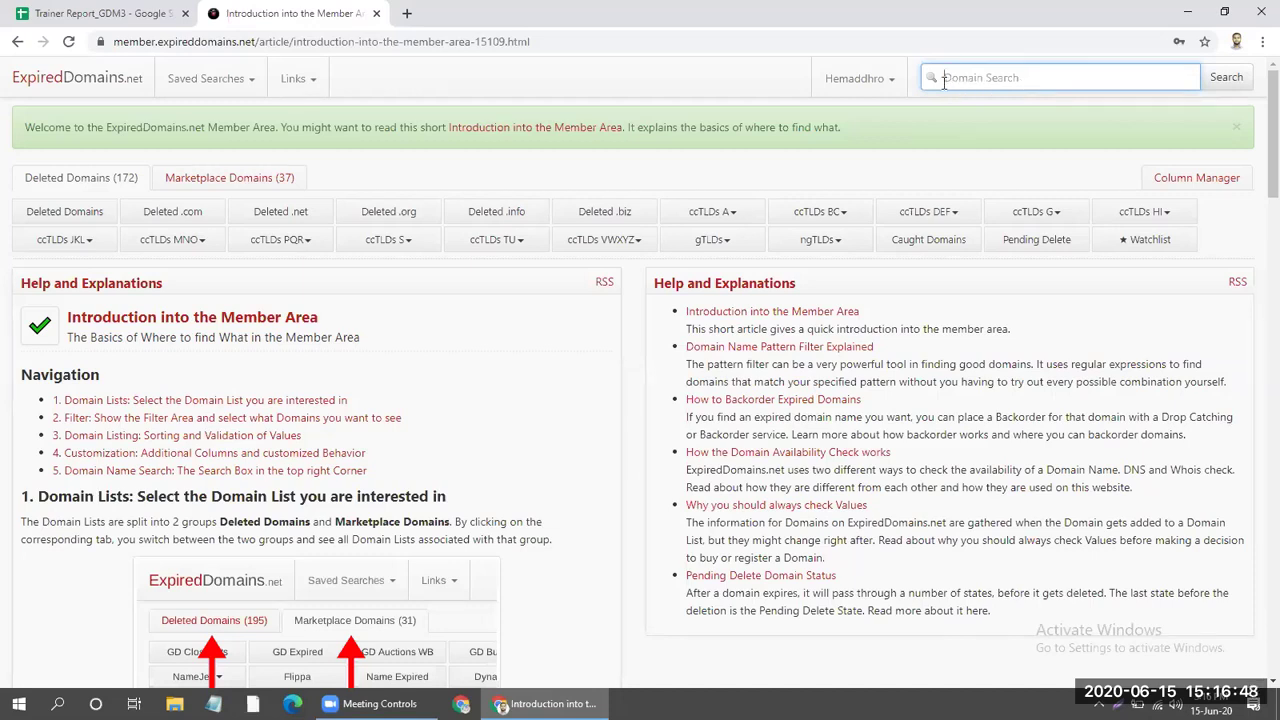
text(garden)
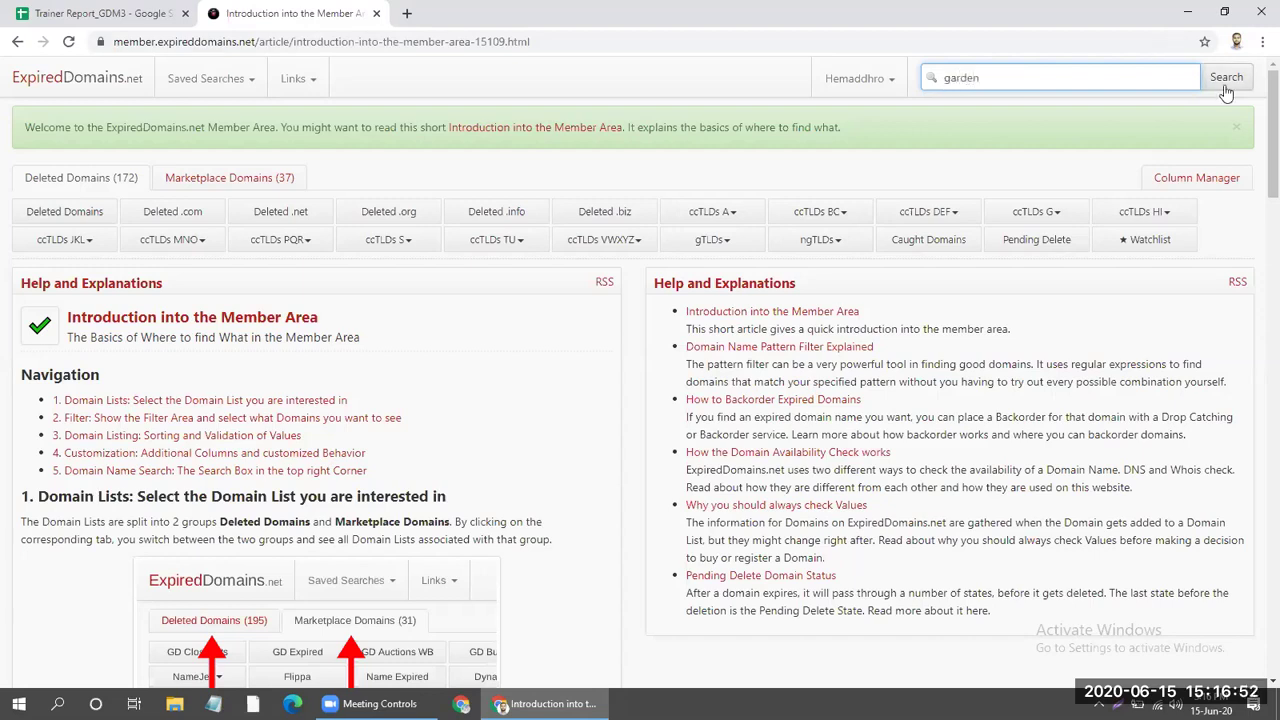